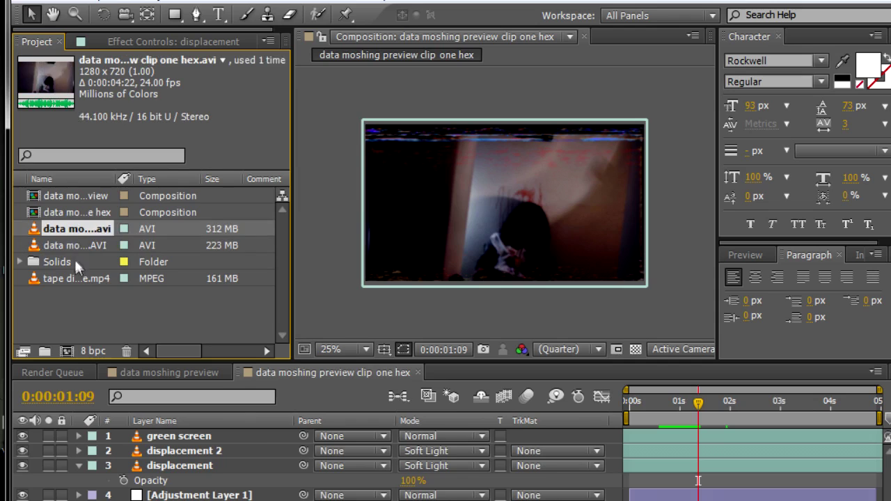
Create a new composition from the "data moshing preview clip one hex.avi" footage and scrub through its opening seconds
left_click(76, 247)
left_click_drag(73, 229, 73, 345)
scroll(555, 293, "up", 1)
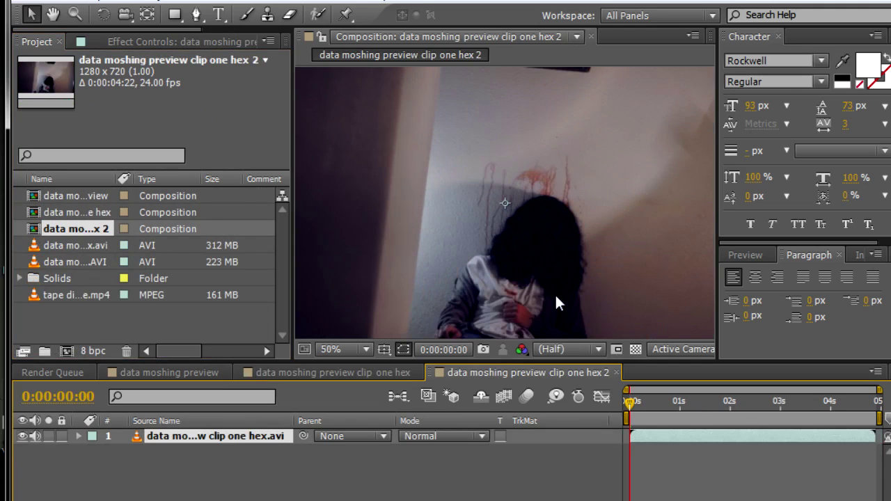
scroll(555, 293, "down", 1)
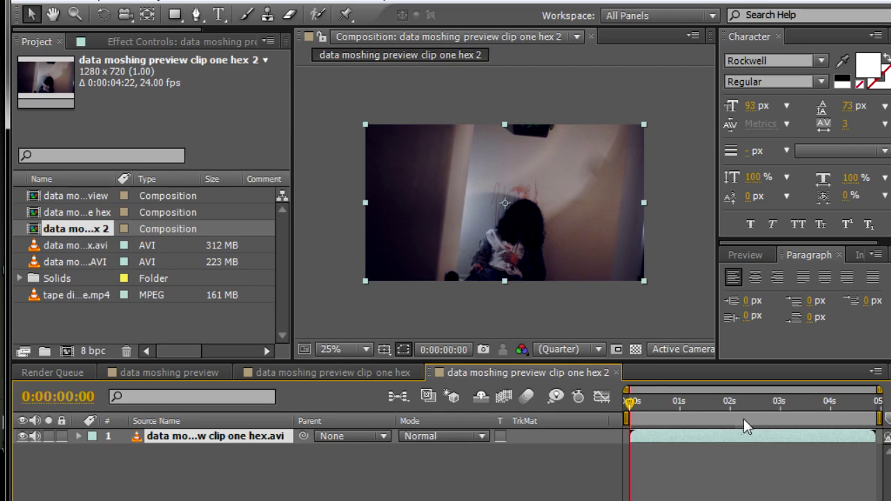
left_click(699, 405)
left_click_drag(659, 405, 610, 413)
Add the tape distortion stock footage above the clip and narrow it to fit the composition frame
left_click(73, 251)
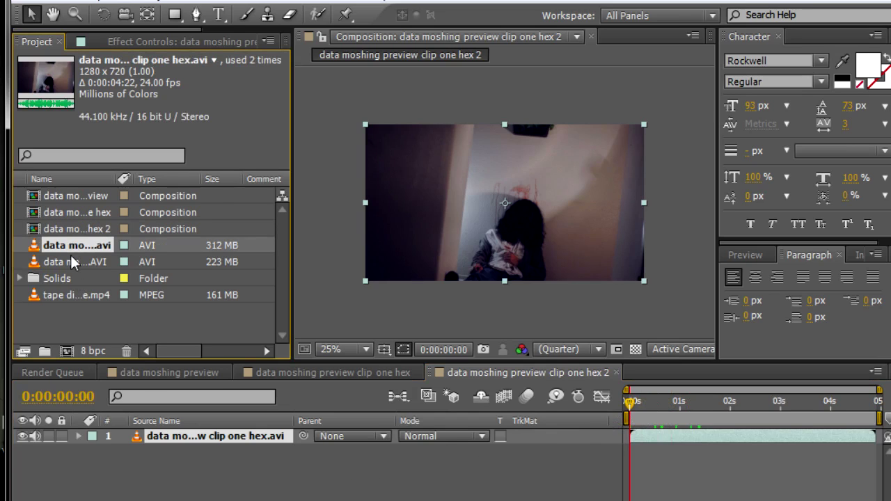
left_click(73, 262)
left_click(77, 295)
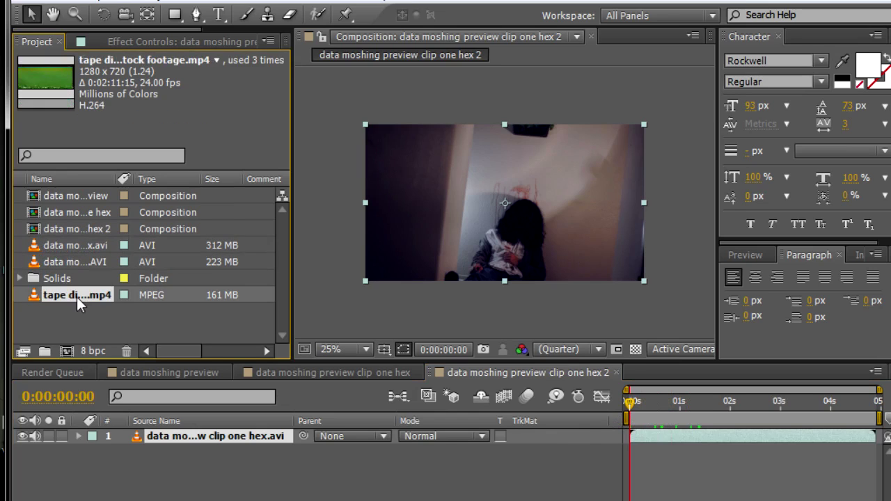
left_click_drag(76, 297, 166, 436)
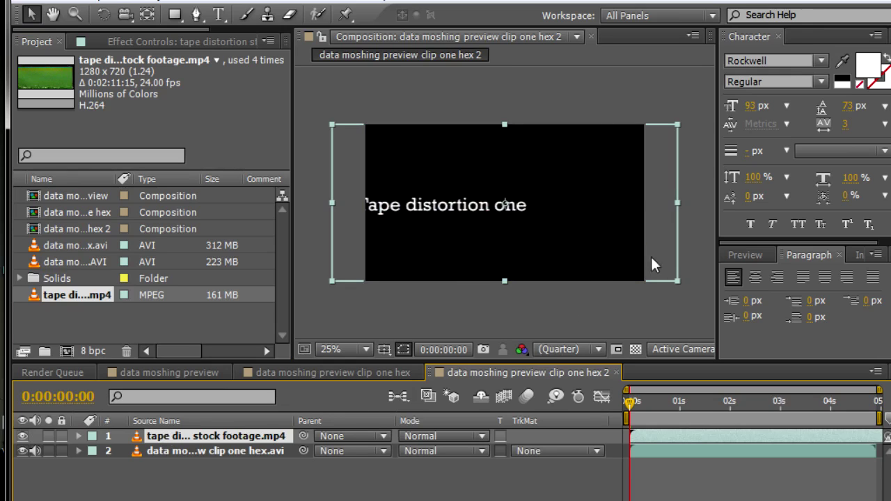
left_click_drag(674, 279, 641, 283)
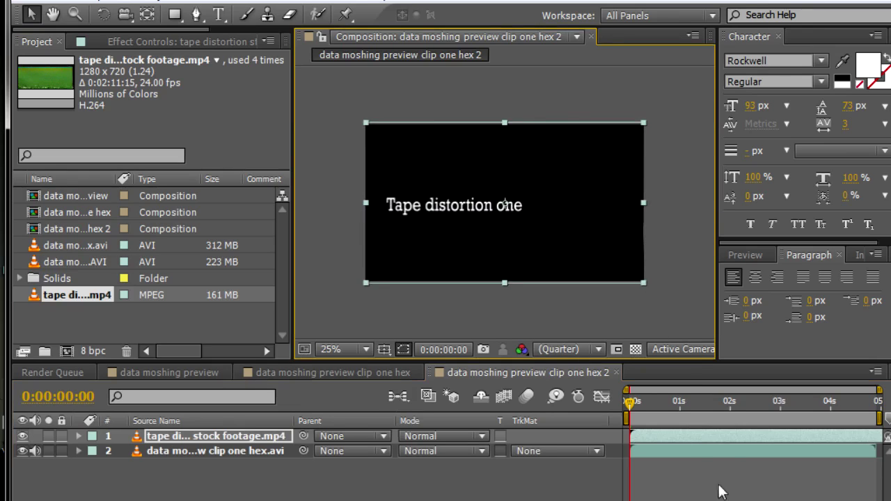
Slide the tape distortion layer in time until its grey distortion footage sits at 0:00:00:00, and duplicate the layer
left_click(663, 436)
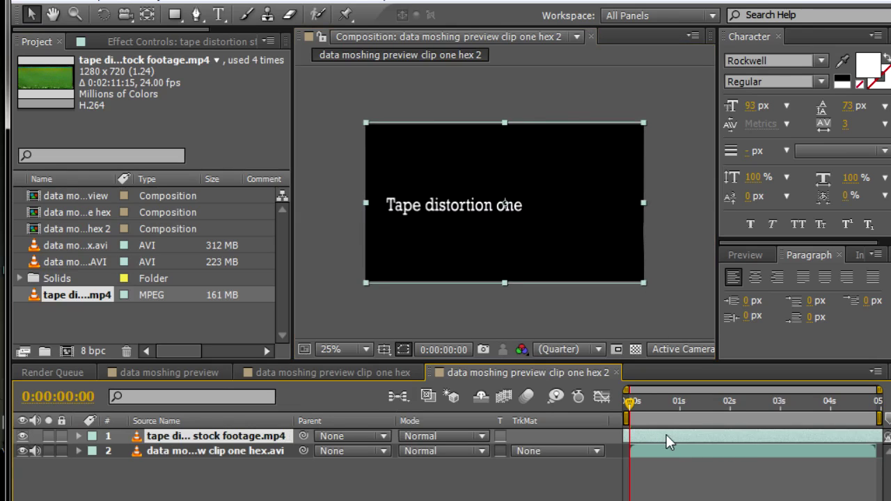
left_click_drag(659, 434, 671, 437)
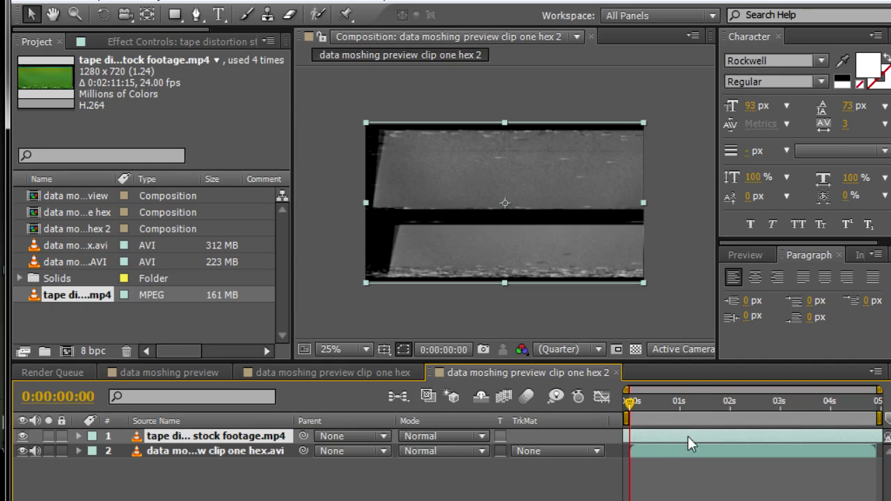
left_click_drag(674, 435, 684, 435)
key("ctrl+d")
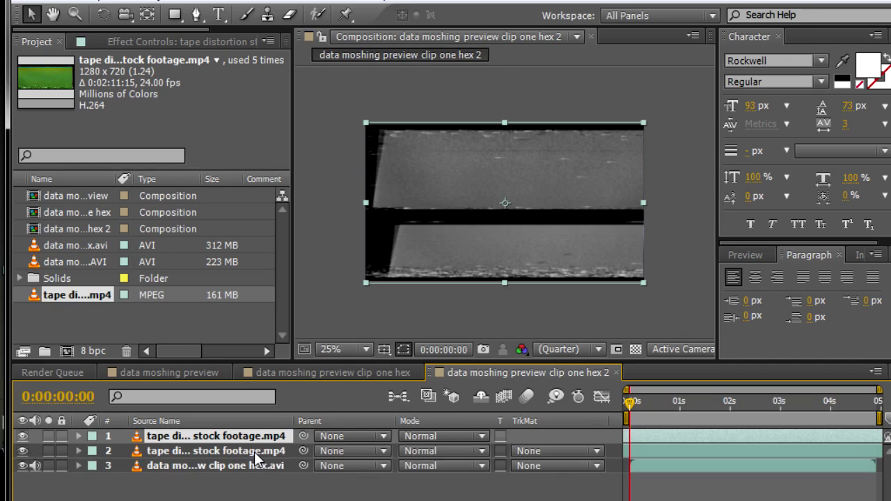
Hide the lower tape distortion copy and slide the top copy in time until the green tape distortion two footage sits at 0:00:00:00
left_click(23, 451)
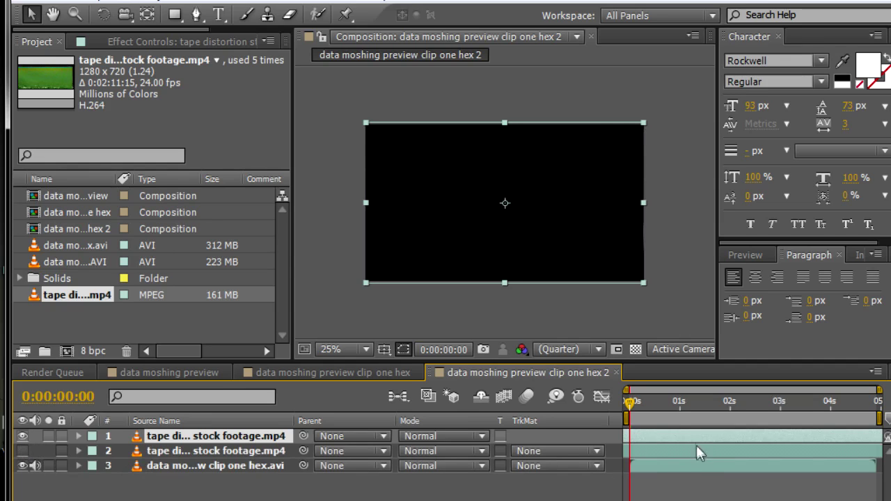
left_click_drag(695, 432, 2, 457)
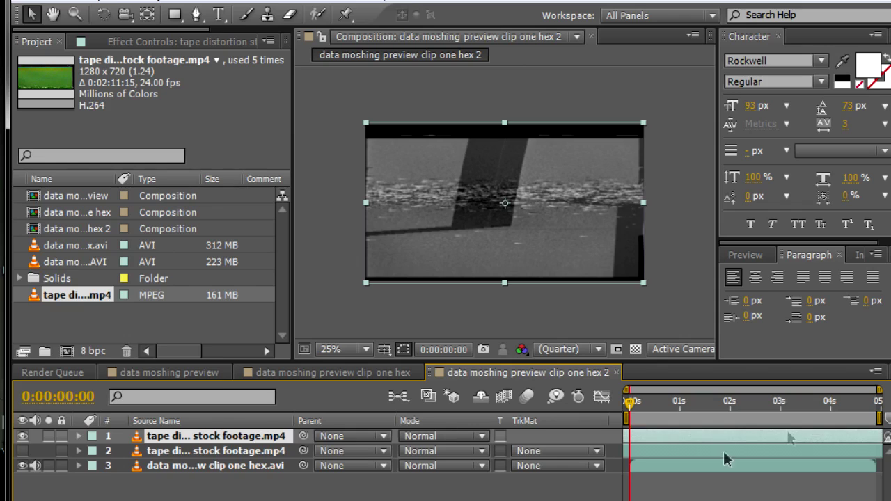
left_click_drag(785, 428, 190, 391)
left_click_drag(802, 431, 451, 449)
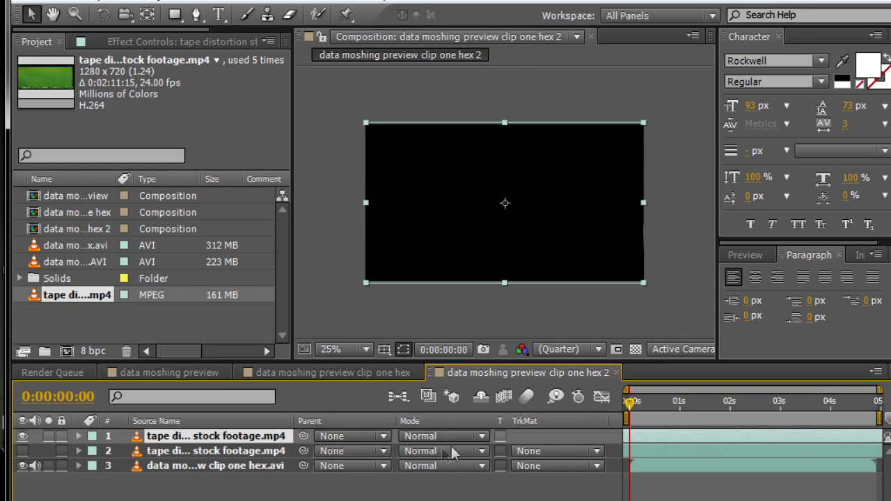
left_click_drag(782, 431, 555, 427)
left_click_drag(761, 428, 489, 436)
left_click_drag(806, 435, 486, 449)
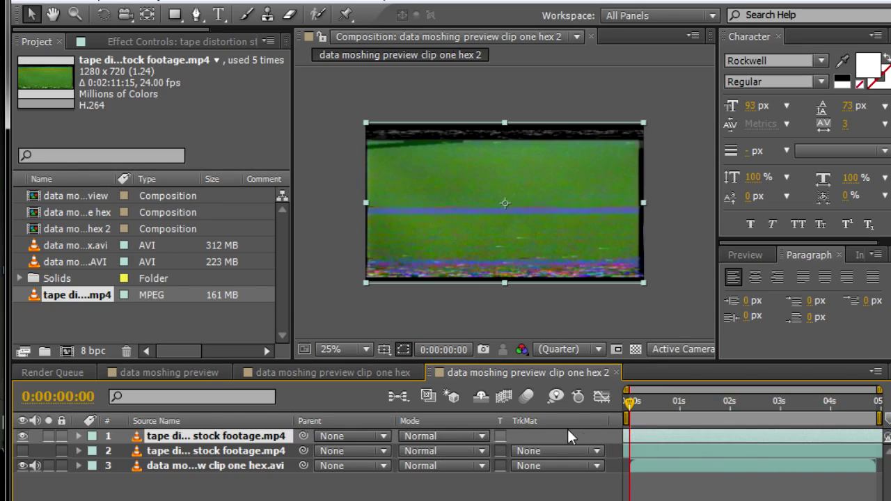
mouse_move(667, 429)
left_mouse_down()
mouse_move(706, 437)
mouse_move(667, 440)
left_mouse_up()
left_click_drag(725, 435, 689, 440)
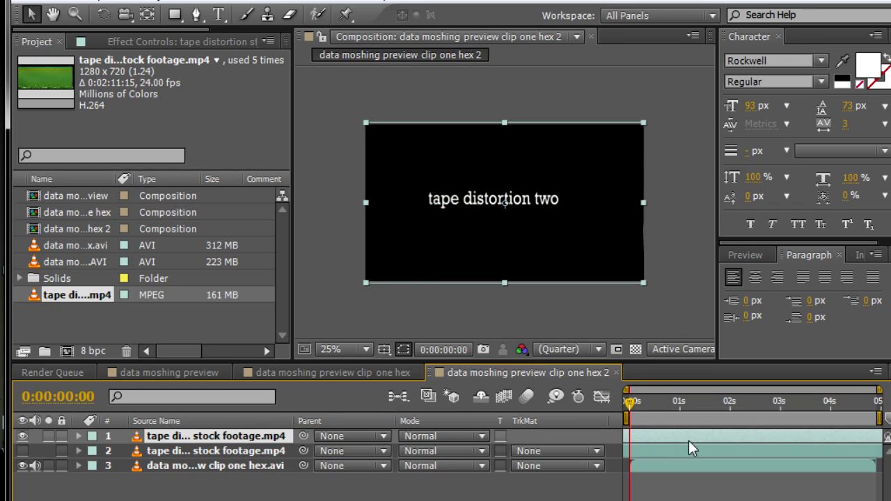
double_click(667, 434)
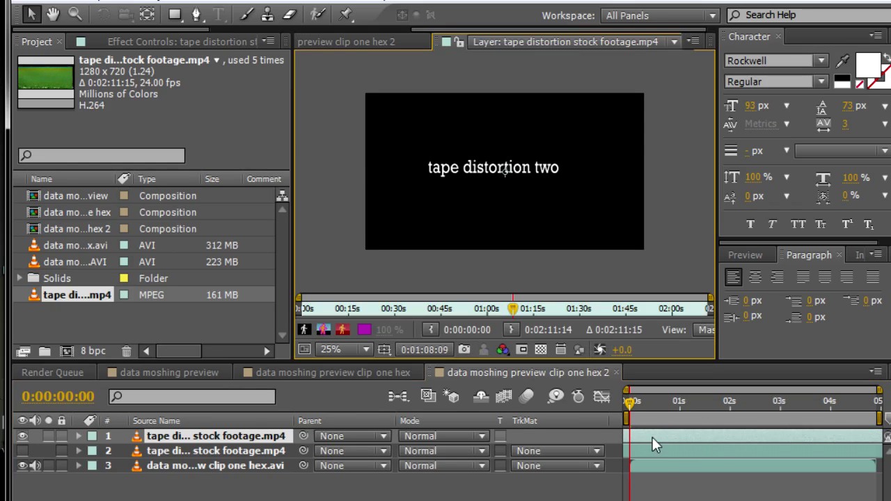
left_click_drag(664, 433, 692, 432)
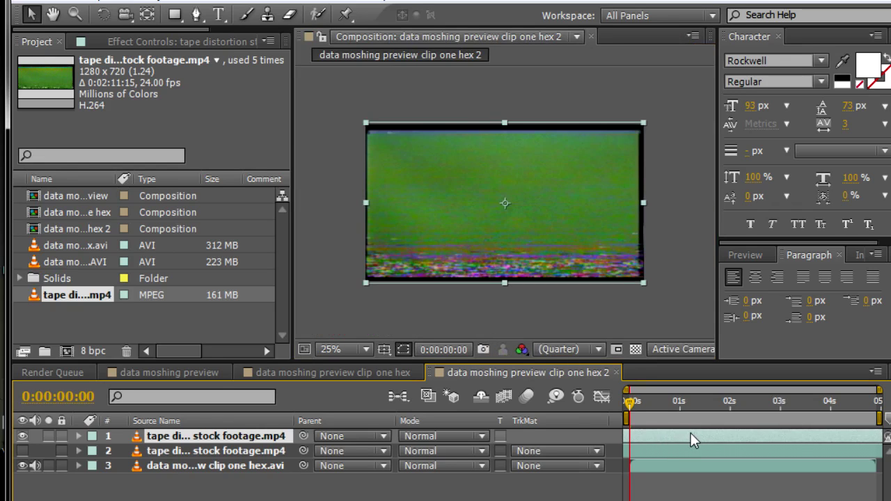
Hide the top tape distortion layer and show the lower copy at the start of the composition
left_click(23, 437)
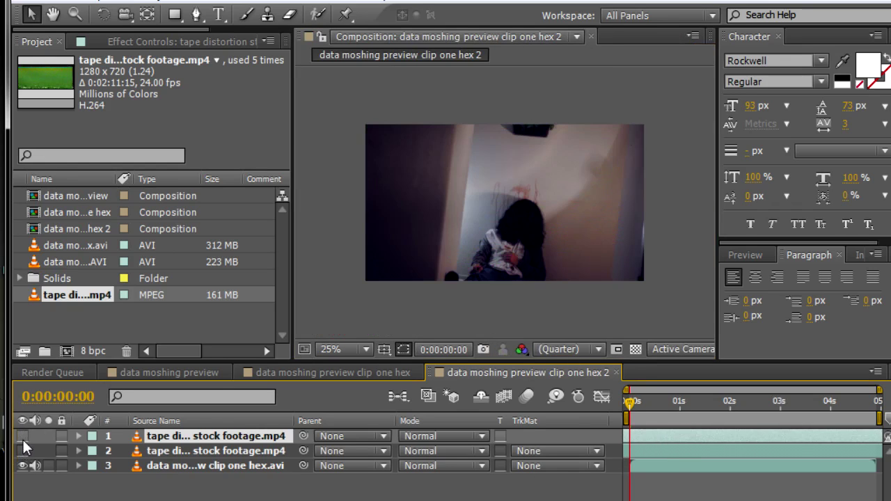
left_click(23, 451)
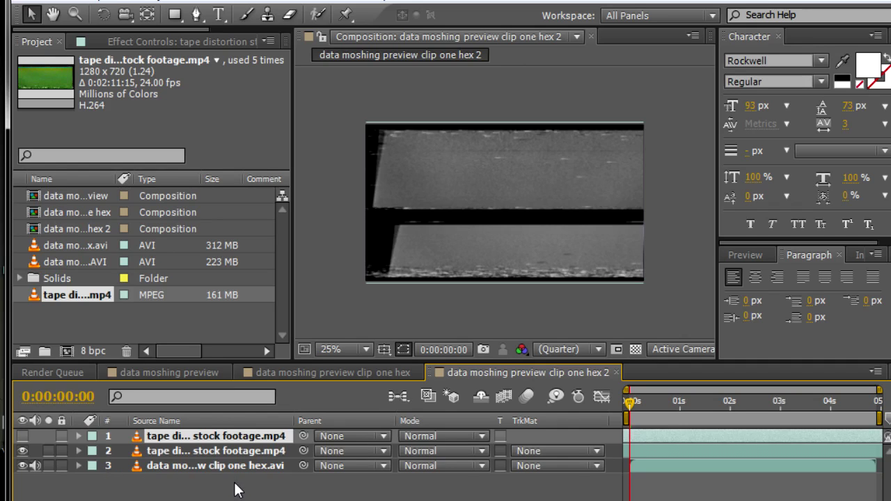
left_click(195, 454)
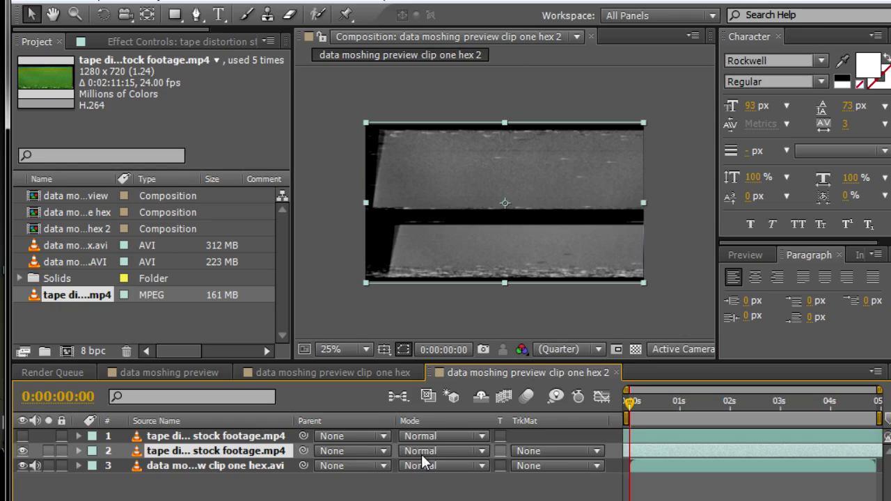
left_click_drag(632, 405, 604, 407)
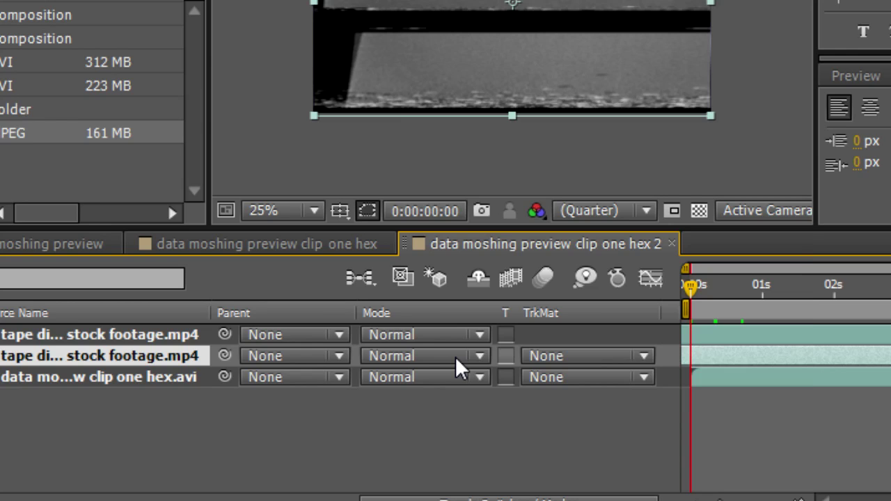
Set the lower tape distortion layer's blending mode to Overlay and the top one's to Soft Light
left_click(464, 451)
left_click(464, 452)
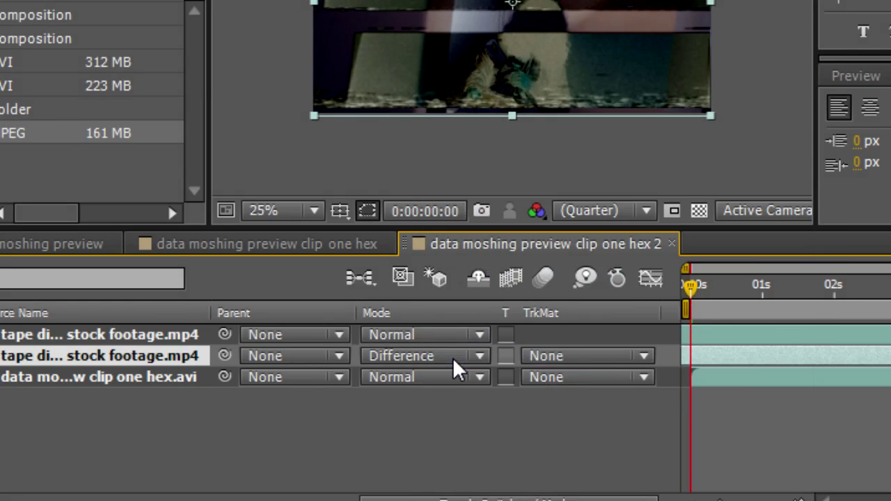
left_click(464, 452)
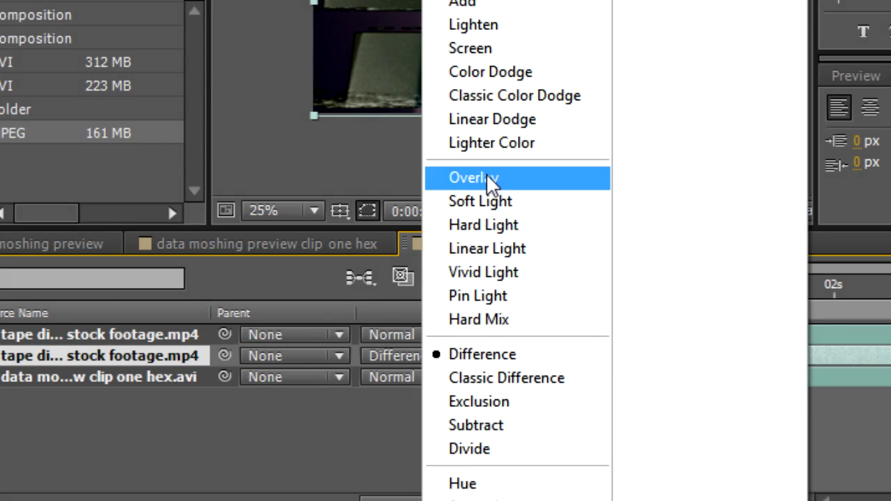
left_click(467, 178)
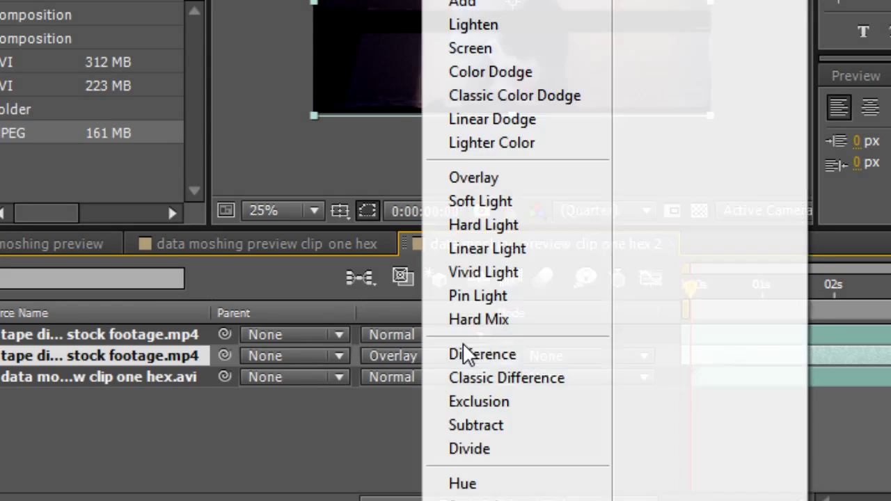
left_click(466, 339)
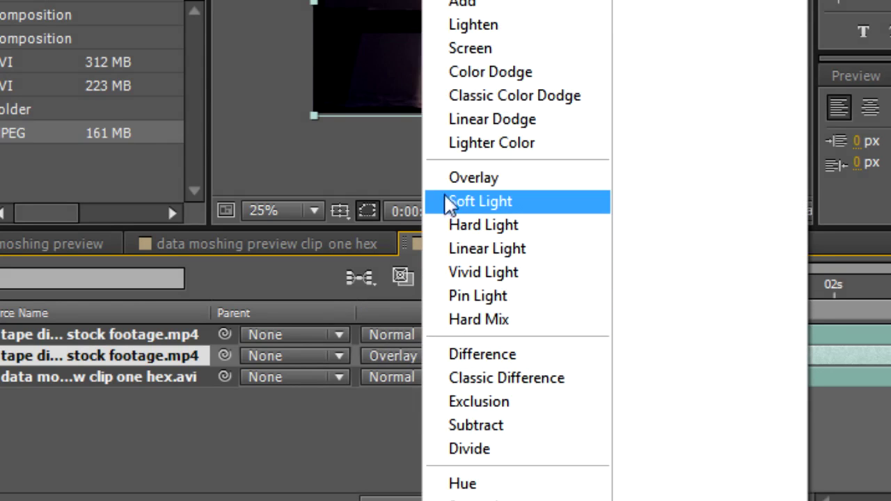
left_click(443, 205)
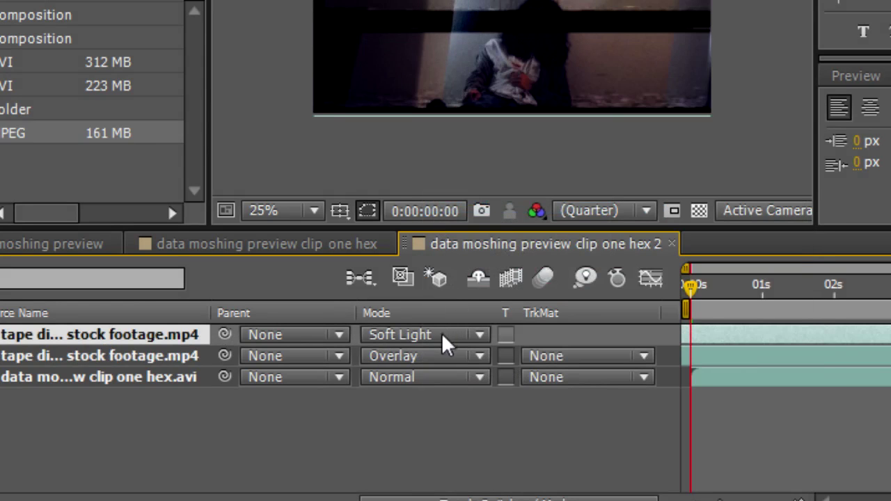
Try the Soft Light blending mode on the lower tape distortion layer and return it to Overlay
left_click(439, 351)
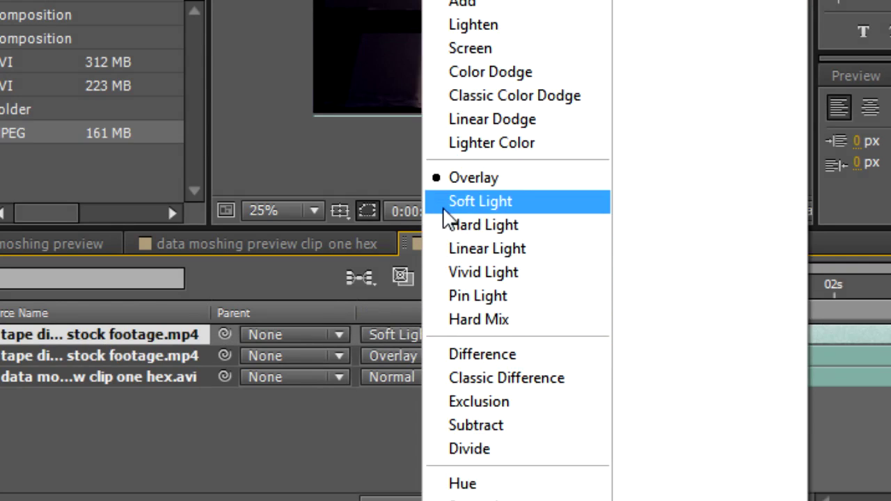
left_click(445, 207)
left_click(438, 357)
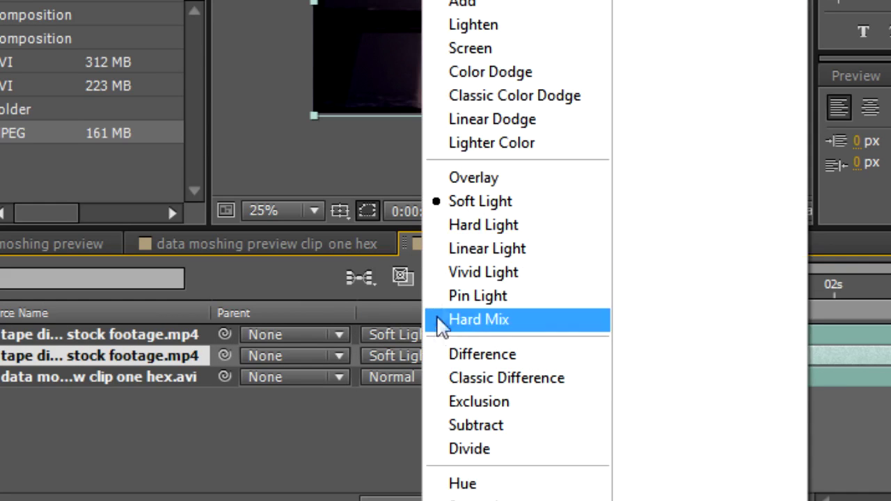
left_click(447, 188)
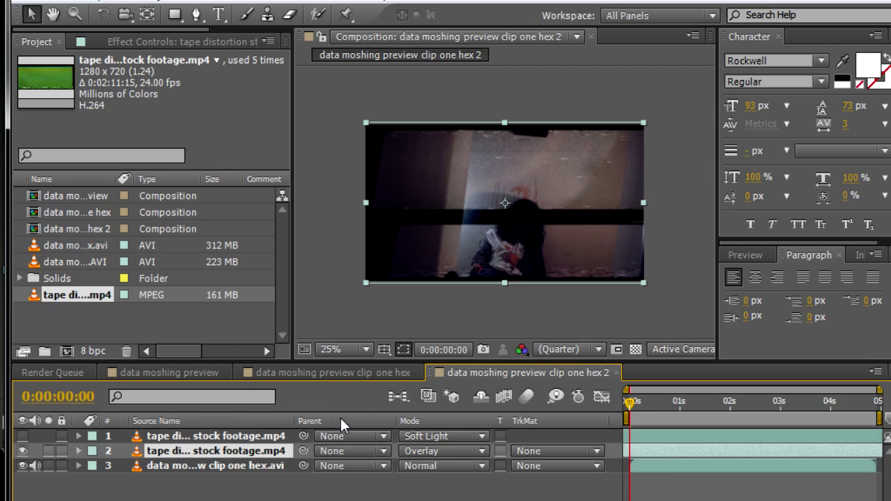
Hide the lower tape distortion layer and apply the Displacement Map effect to the clip one hex video layer
left_click(233, 468)
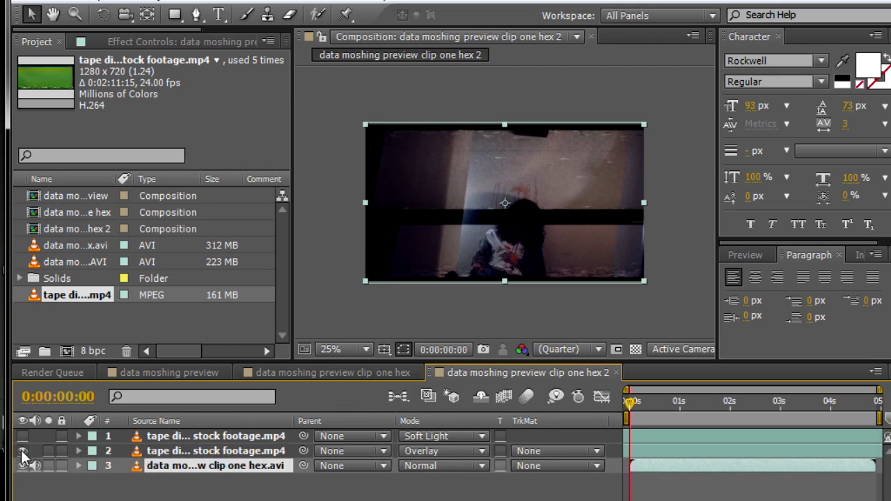
left_click(175, 4)
mouse_move(272, 117)
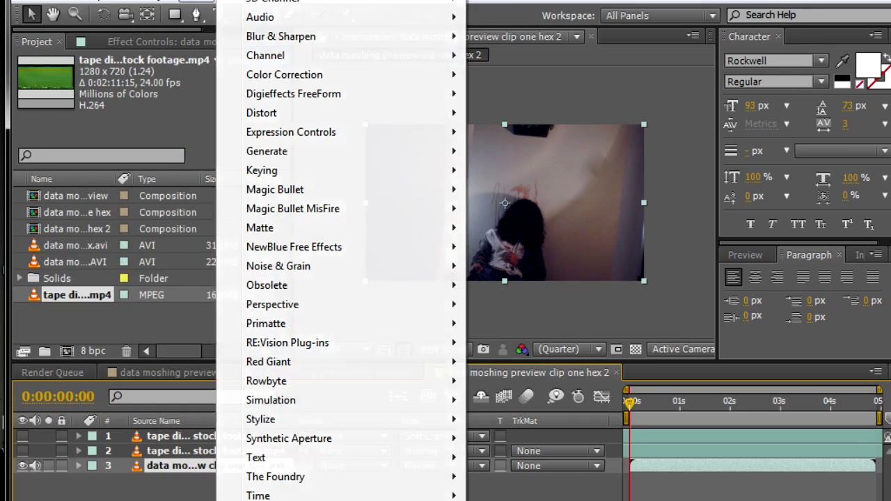
left_click(195, 5)
left_click(197, 8)
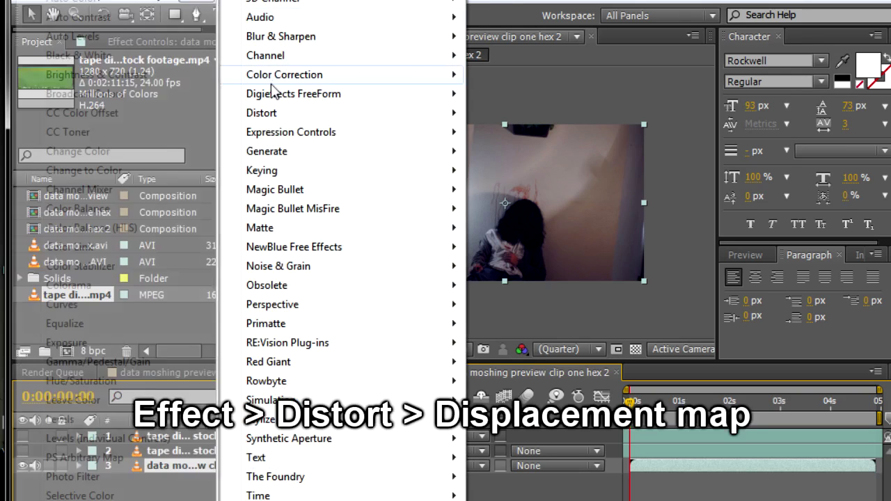
mouse_move(275, 117)
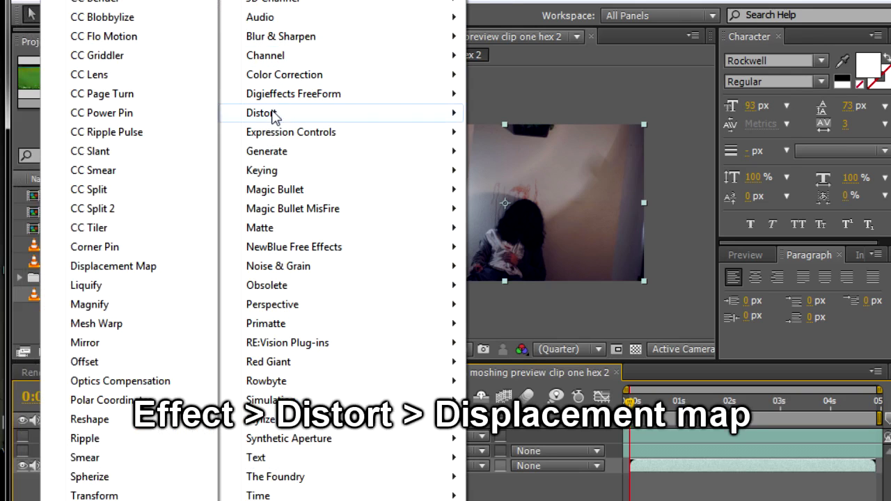
left_click(130, 267)
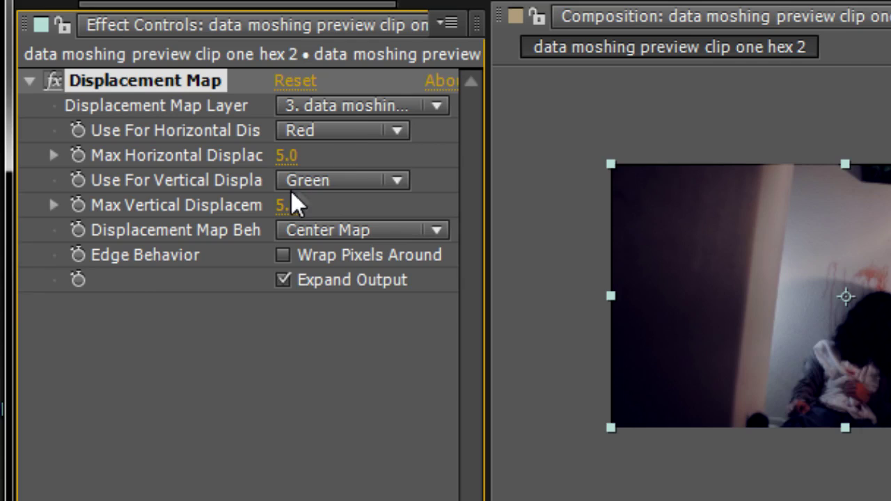
Set the effect's displacement map layer to "2. tape distortion stock footage.mp4" and select that footage layer in the timeline
left_click(369, 106)
left_click(385, 215)
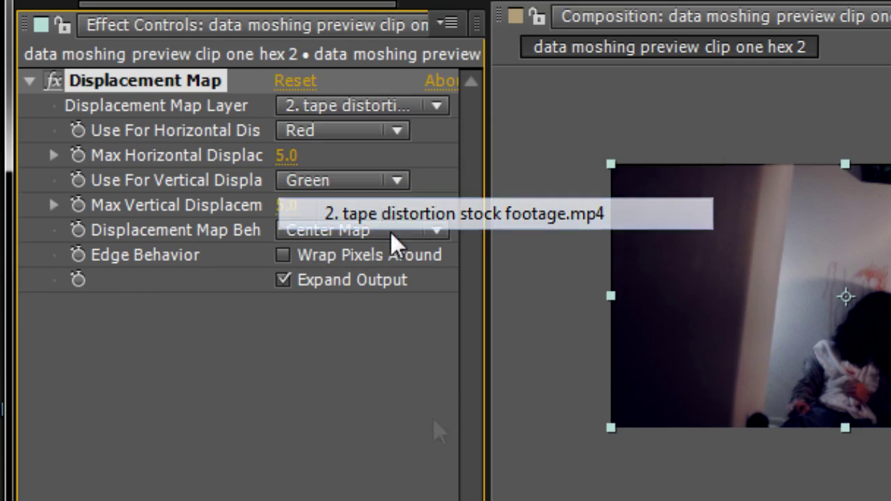
left_click(261, 450)
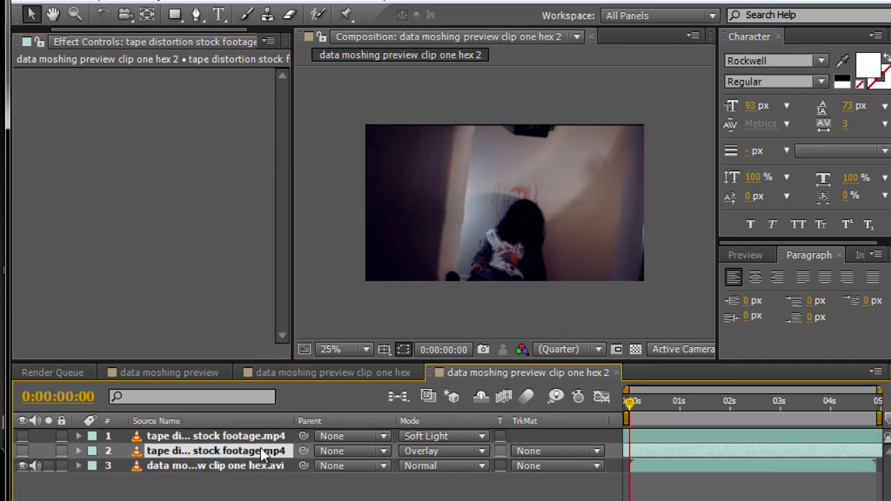
Rename the lower tape distortion footage layer "distortion one"
key("Return")
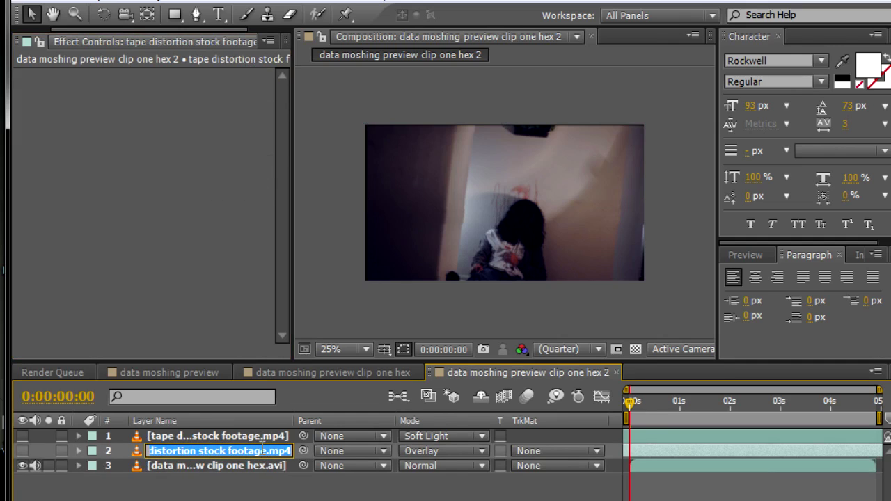
type("disto")
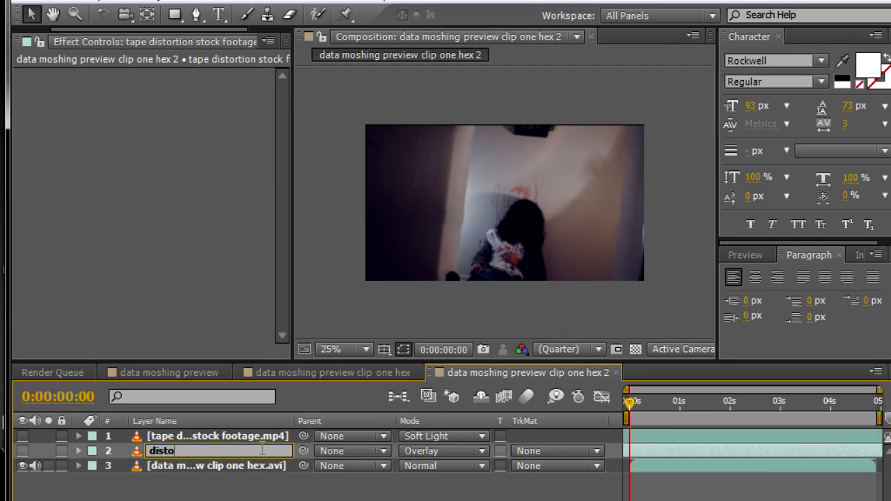
type("rtion one")
key("Return")
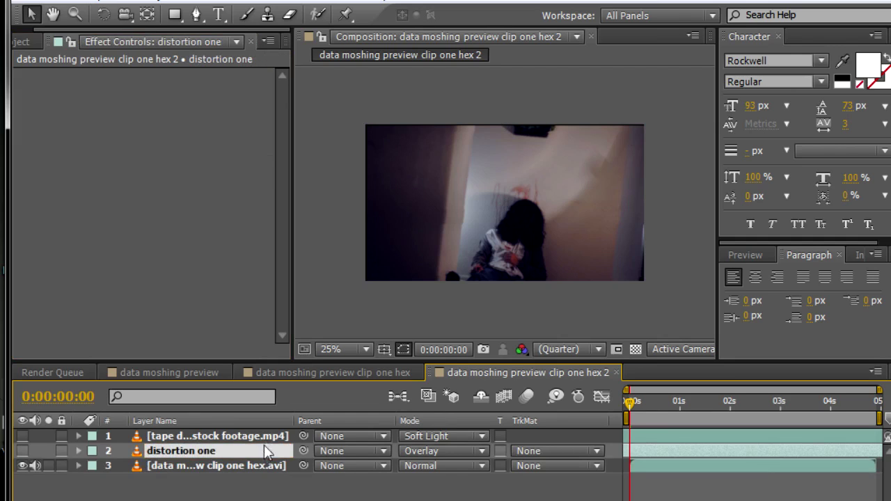
Make the distortion one layer visible, select the clip one hex layer and compare the enlarged frame with its Displacement Map off and on
left_click(248, 478)
left_click(152, 465)
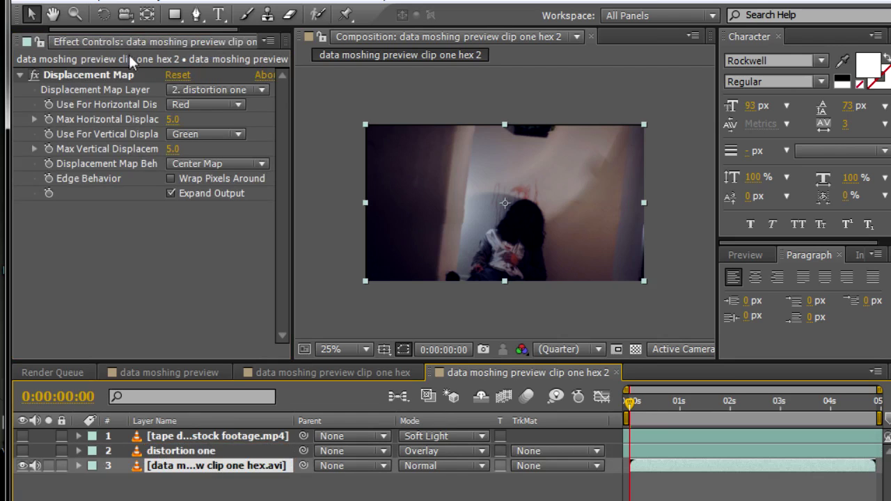
key("period")
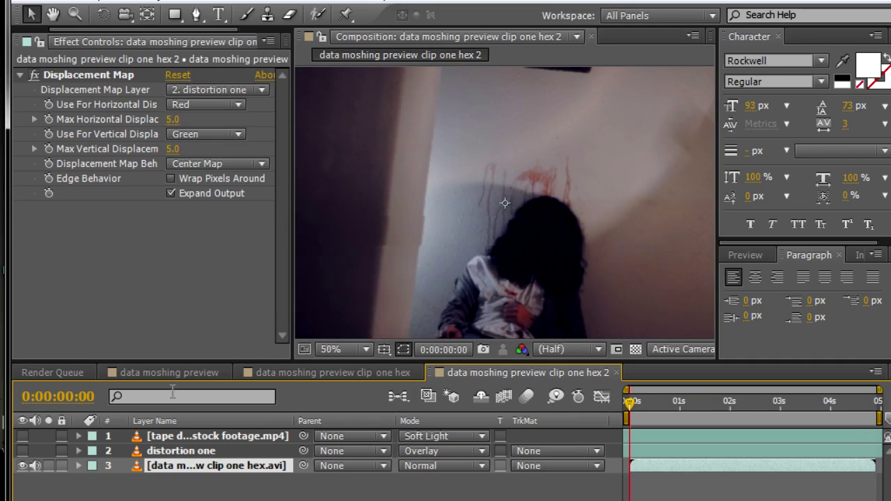
left_click(22, 451)
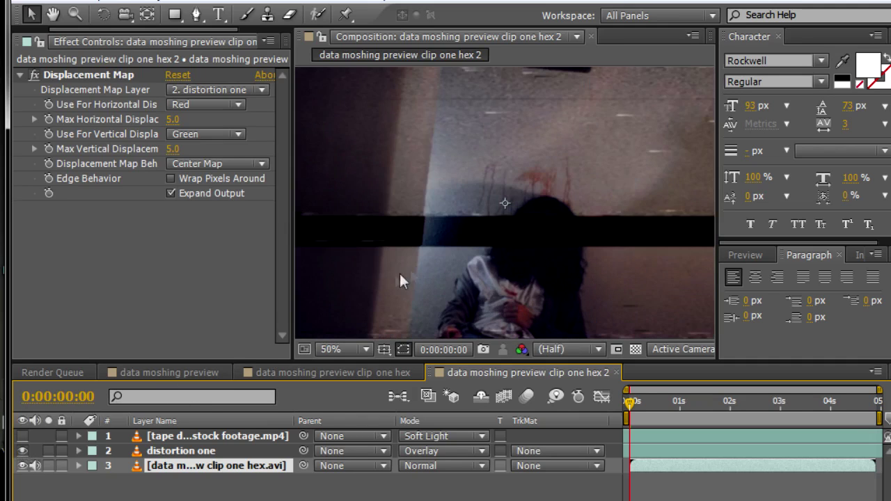
key("period")
left_click_drag(341, 265, 452, 270)
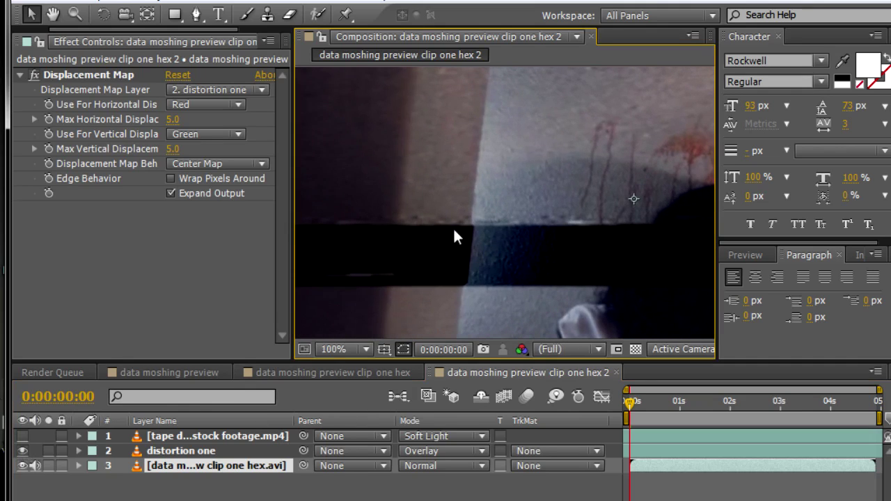
left_click(35, 74)
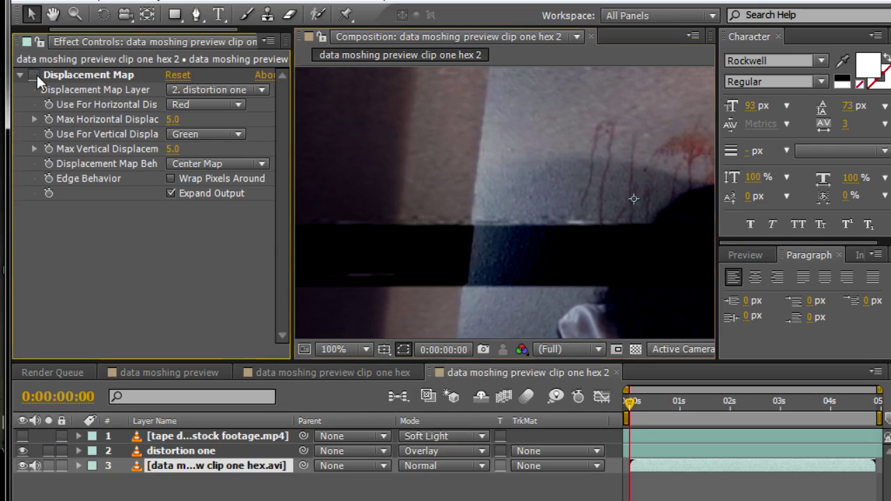
scroll(448, 227, "down", 2)
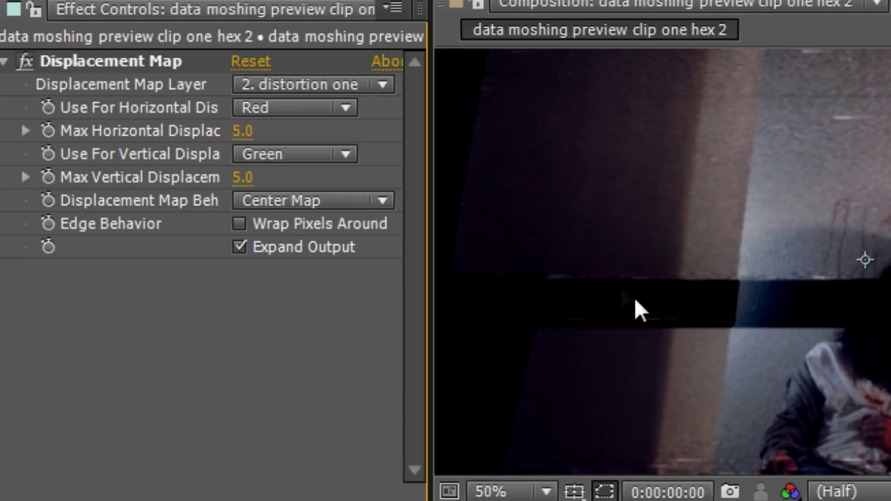
Set the Displacement Map's maximum horizontal displacement to 21.8 and maximum vertical displacement to 11.9
left_click_drag(237, 139, 294, 184)
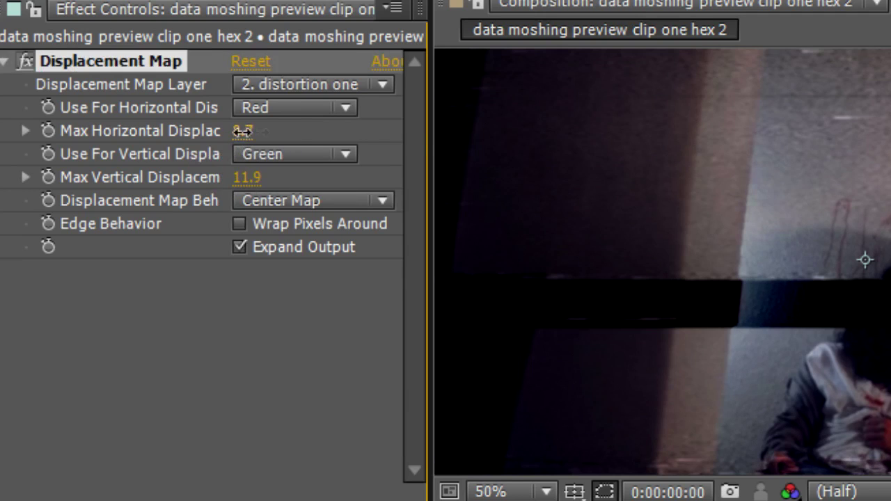
left_click_drag(242, 131, 427, 128)
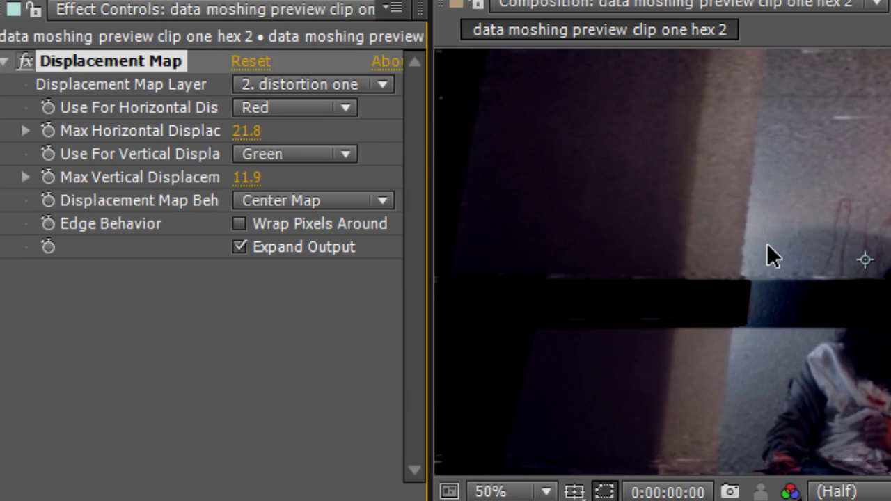
Play the first frames to about 0:00:00:05 and compare the picture with the clip layer and its Displacement Map toggled
key("space")
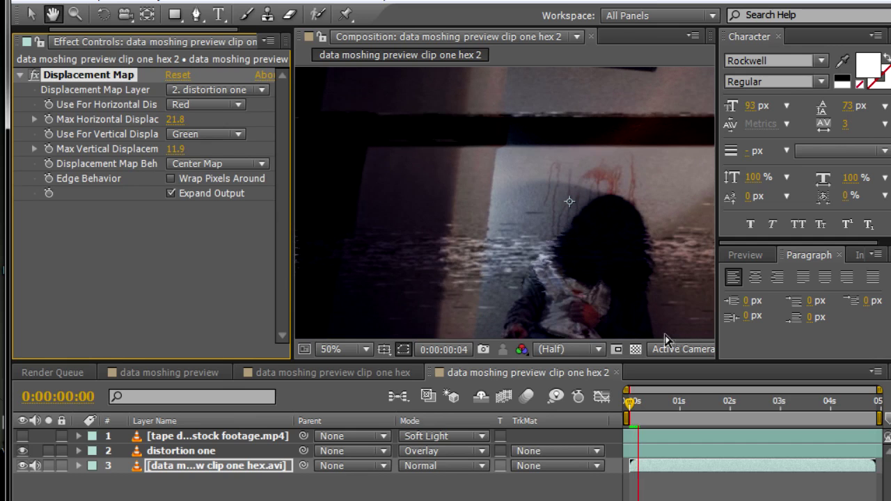
left_click(22, 466)
left_click(22, 465)
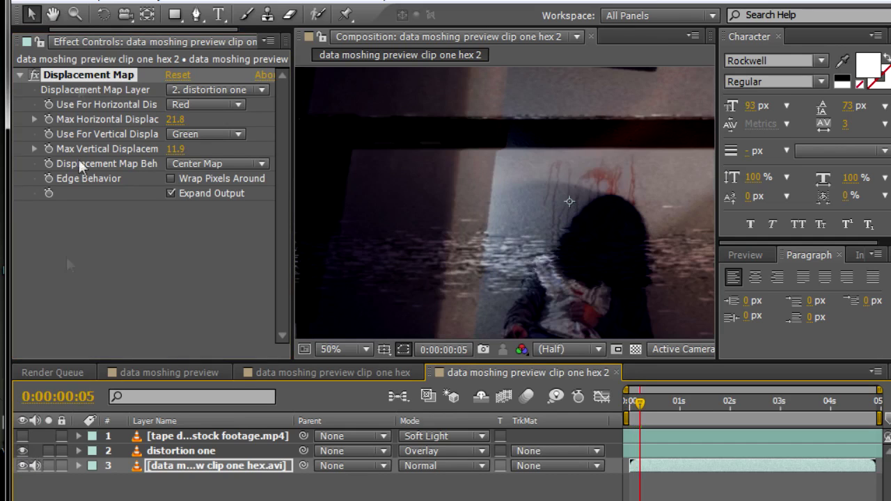
left_click(33, 77)
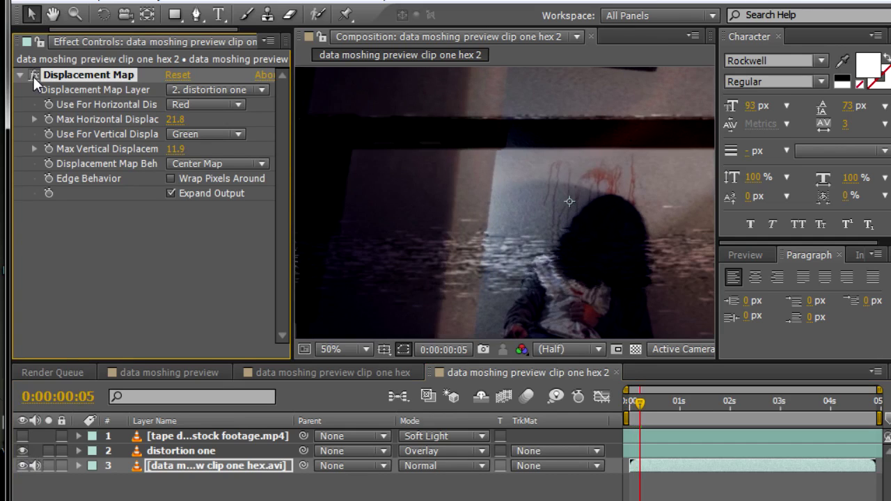
scroll(488, 226, "down", 2)
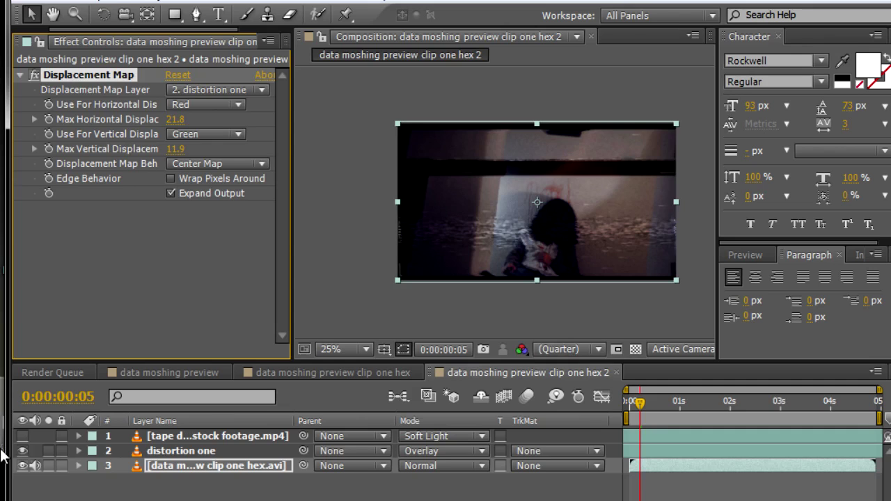
Make the top tape distortion stock footage layer visible and set its blending mode to Normal
left_click(22, 436)
left_click(155, 439)
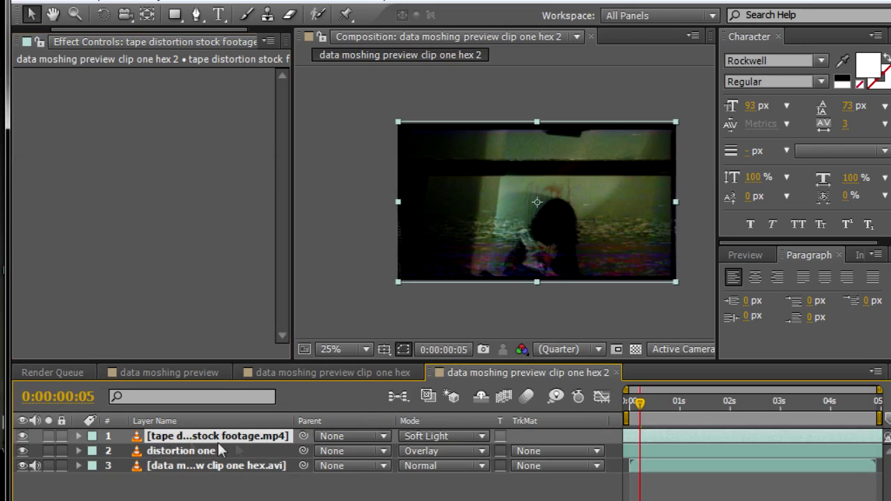
left_click(409, 434)
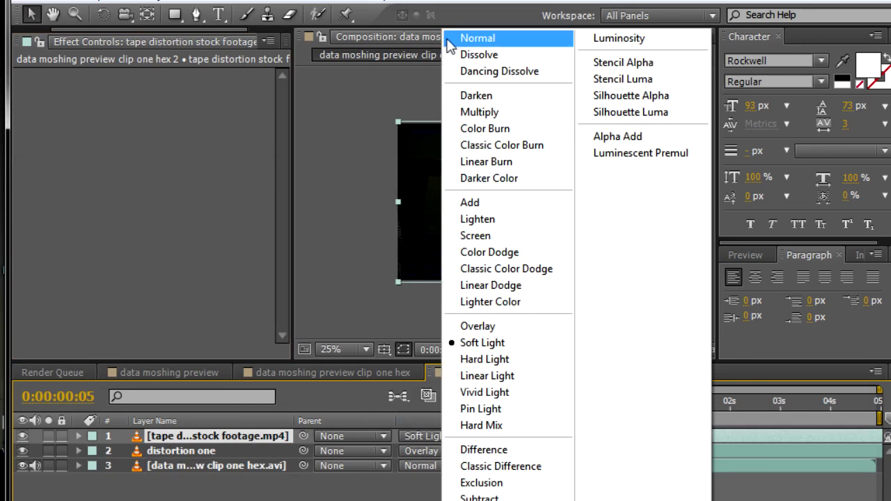
left_click(478, 38)
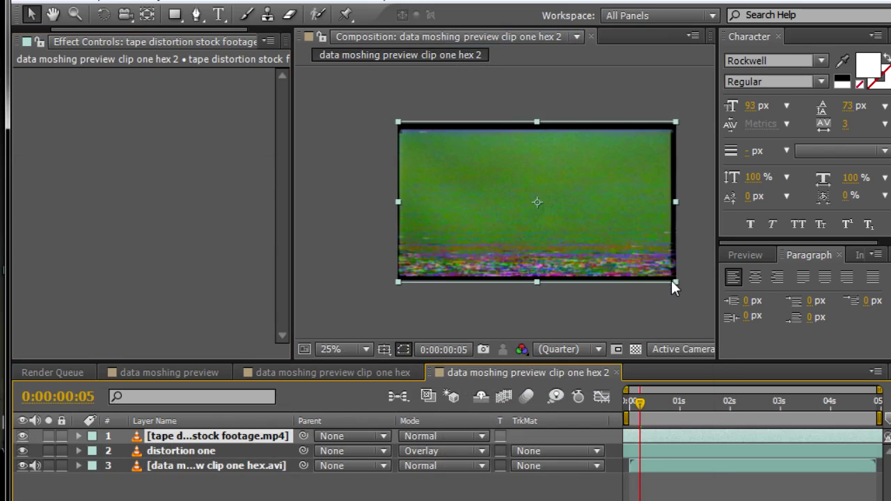
Enlarge the top tape distortion layer beyond the composition frame so its black borders no longer show
left_click_drag(671, 280, 678, 285)
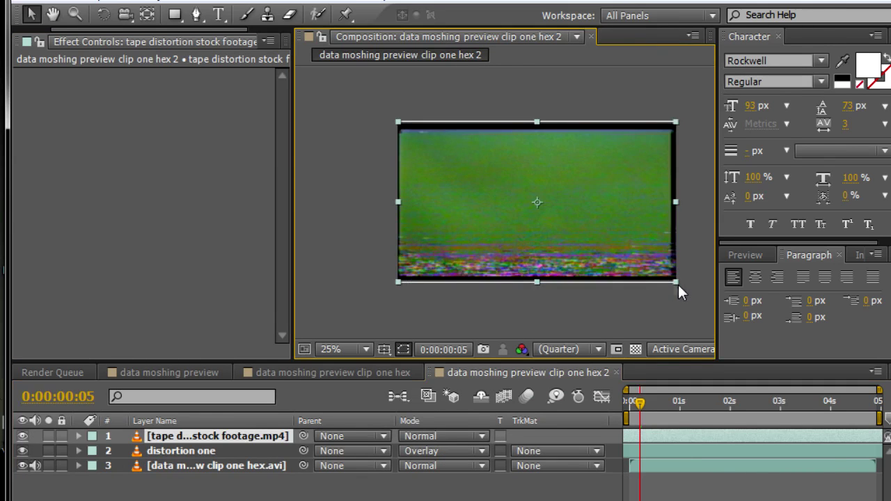
right_click(678, 285)
left_click(411, 365)
key("ctrl+shift+a")
left_click(674, 280)
left_click_drag(674, 280, 729, 329)
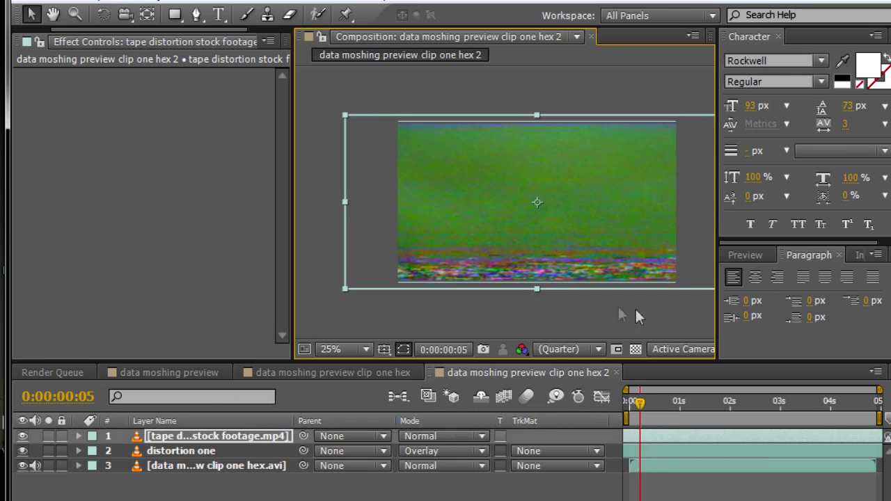
scroll(586, 309, "down", 1)
scroll(584, 310, "up", 1)
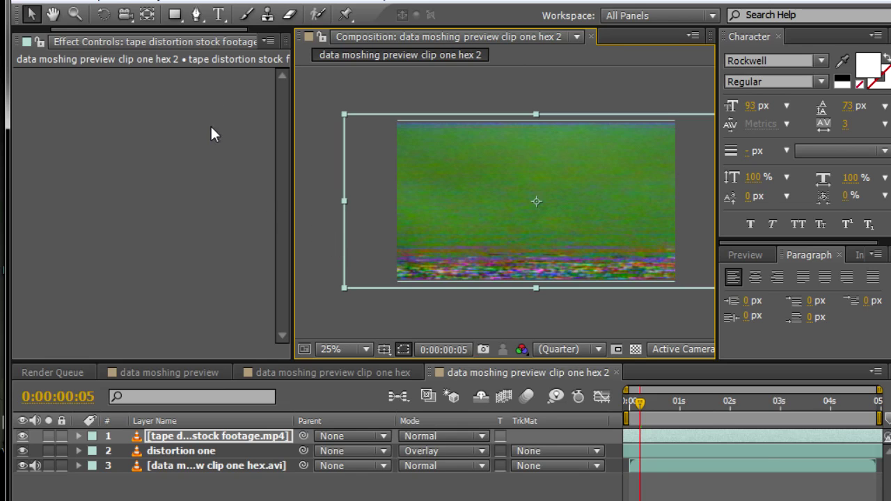
Apply Keylight (1.2) to the top tape distortion layer and sample the footage's green as the Screen Colour
left_click(195, 2)
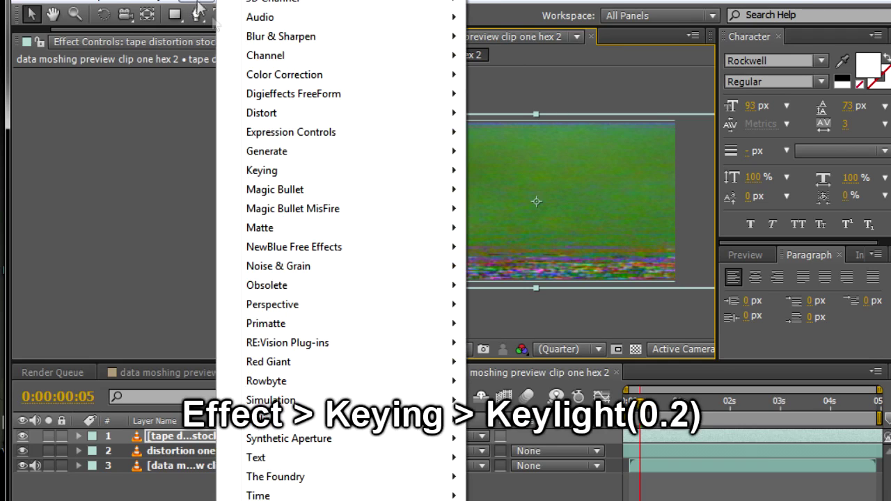
mouse_move(292, 179)
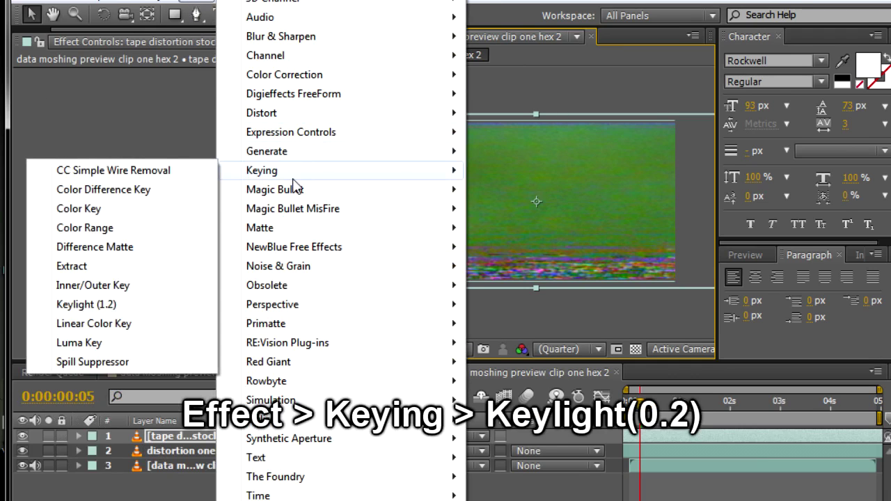
left_click(86, 306)
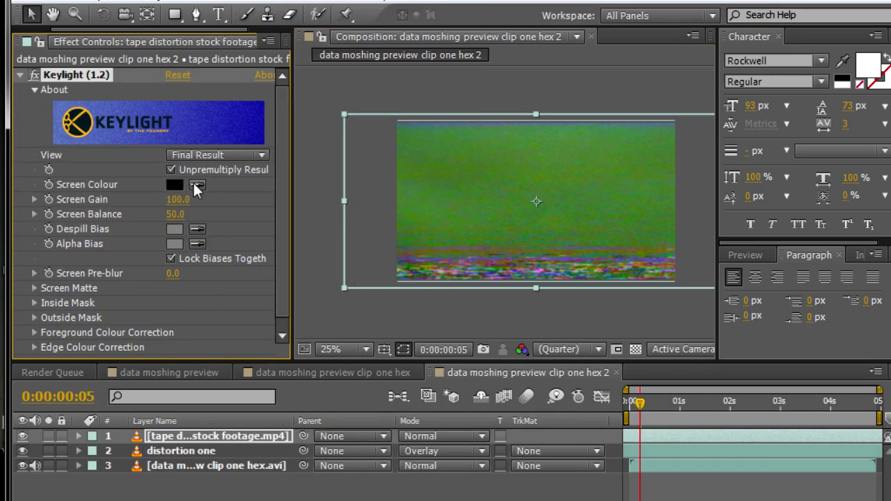
left_click(198, 185)
left_click(459, 150)
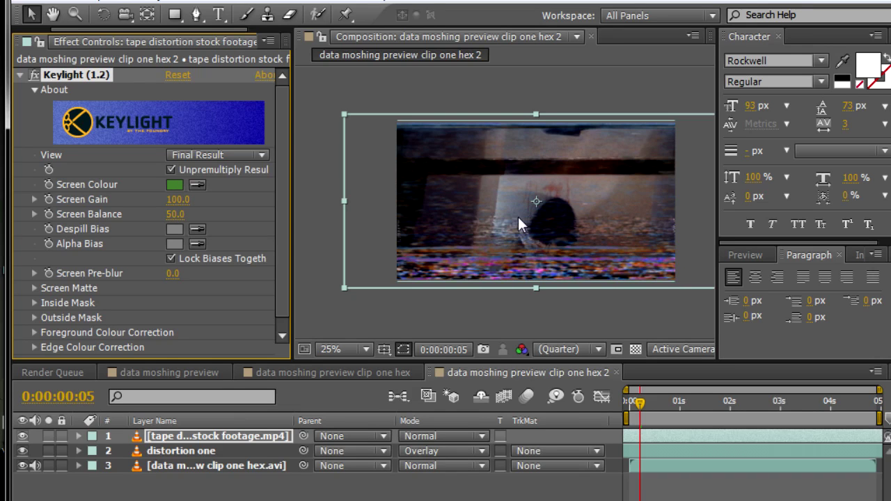
Preview the composition with the keyed distortion layer and review the picture around 0:00:00:22 and 0:00:00:11
key("period")
key("comma")
key("h")
key("KP_0")
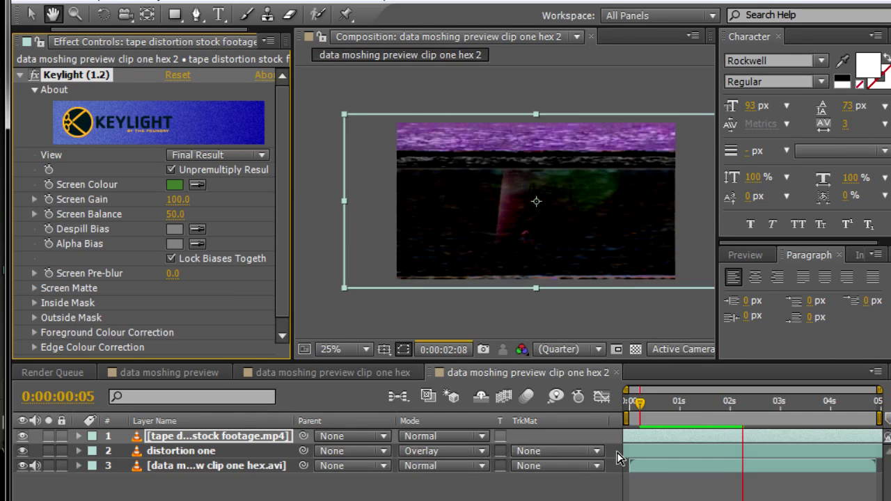
left_click(675, 413)
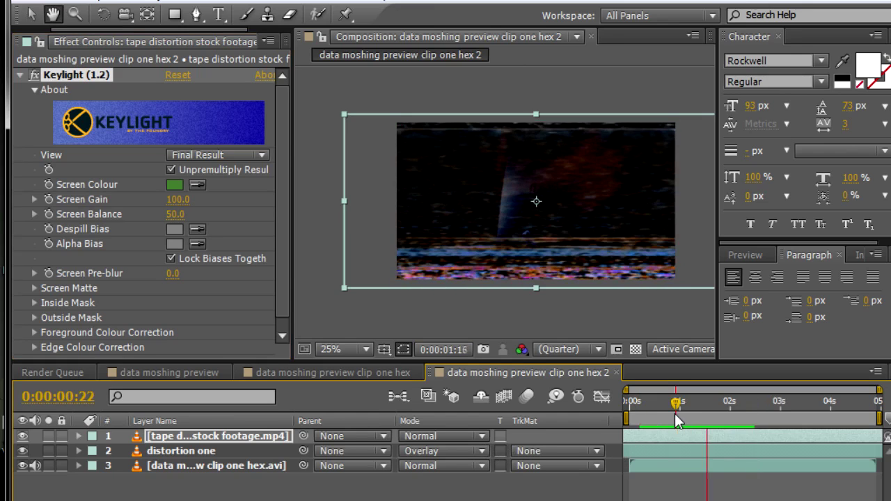
left_click(653, 415)
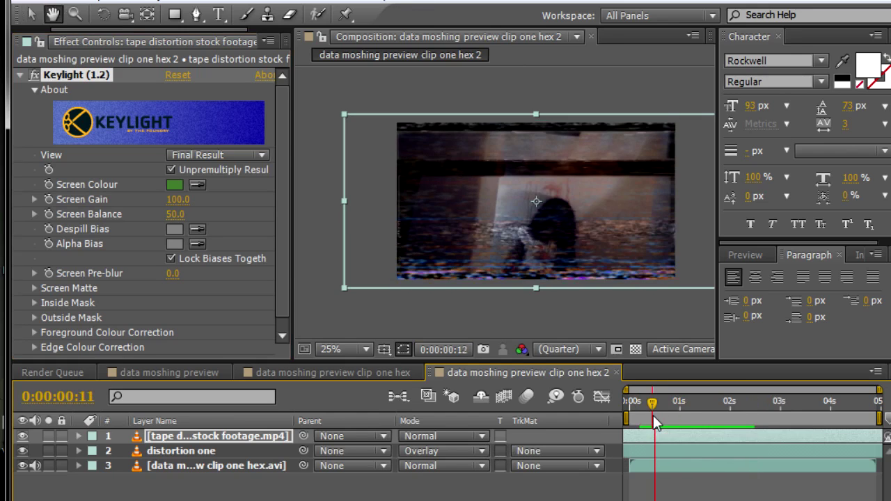
Hide the top tape distortion layer, check the picture without distortion one, show that layer again and go to 0:00:01:14
left_click(23, 435)
left_click(23, 450)
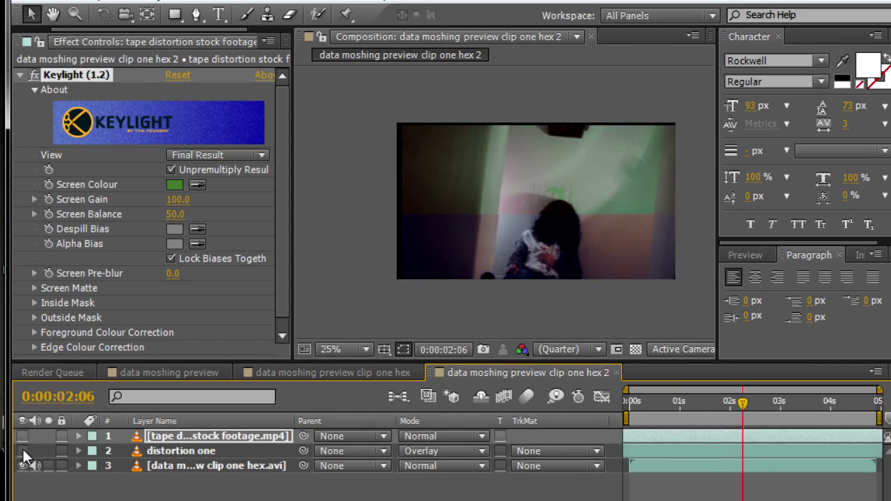
left_click(23, 450)
left_click(709, 408)
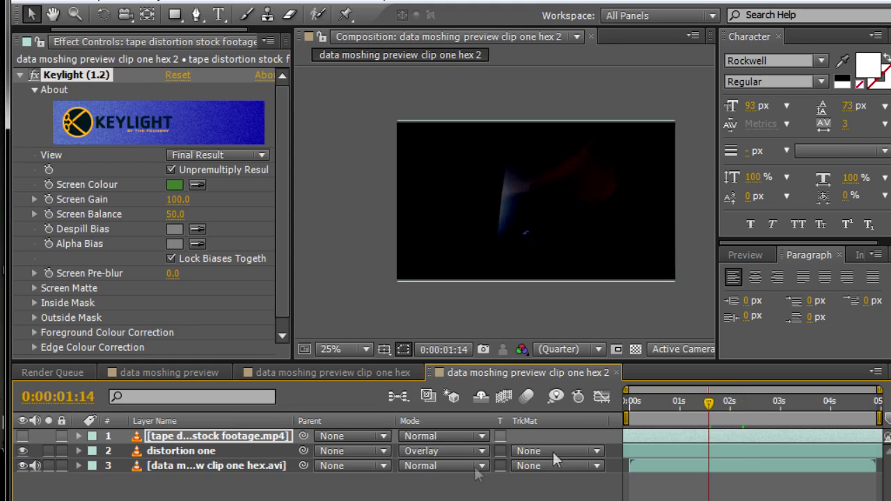
Apply Curves to the clip one hex video layer and bend the RGB curve strongly upward from its midpoint to brighten the clip
left_click(188, 468)
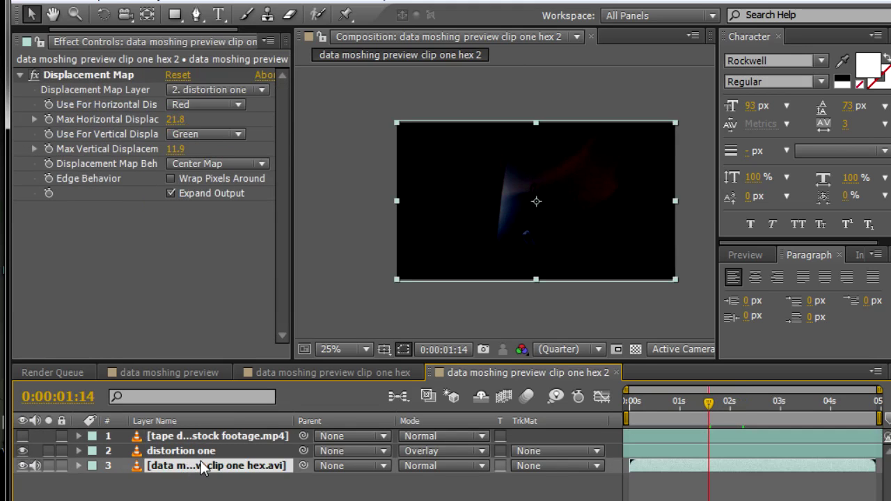
left_click(177, 2)
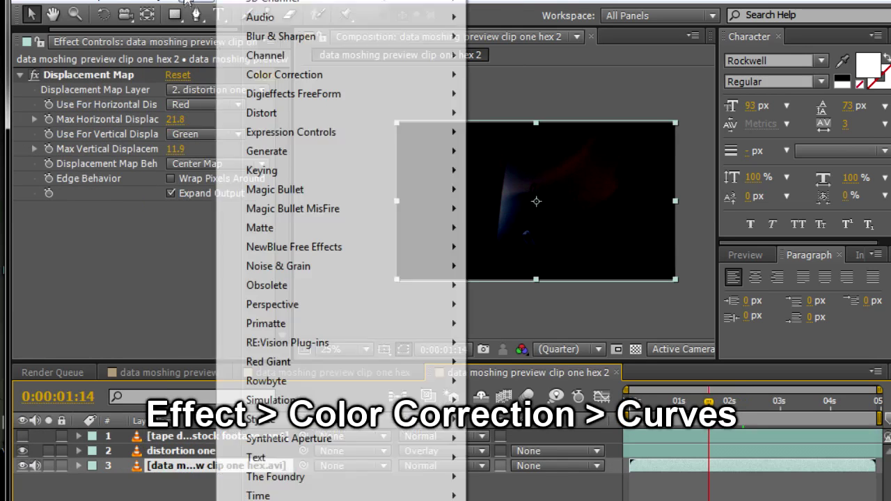
mouse_move(259, 74)
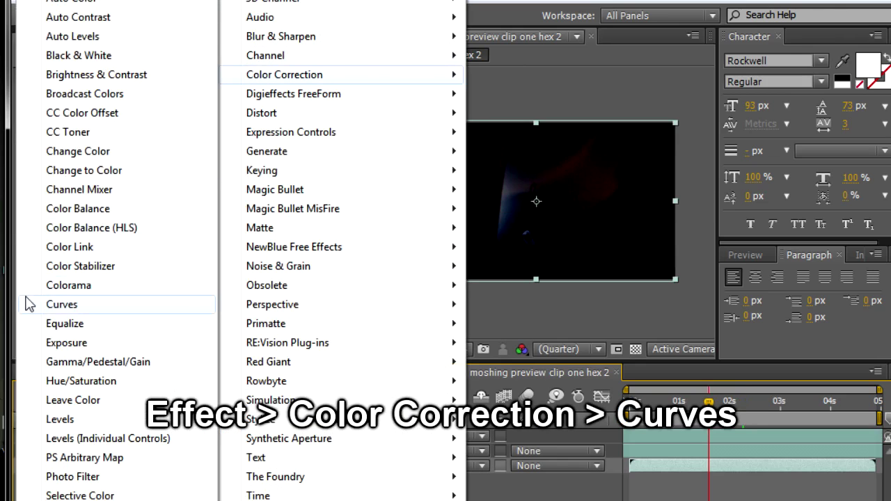
left_click(61, 304)
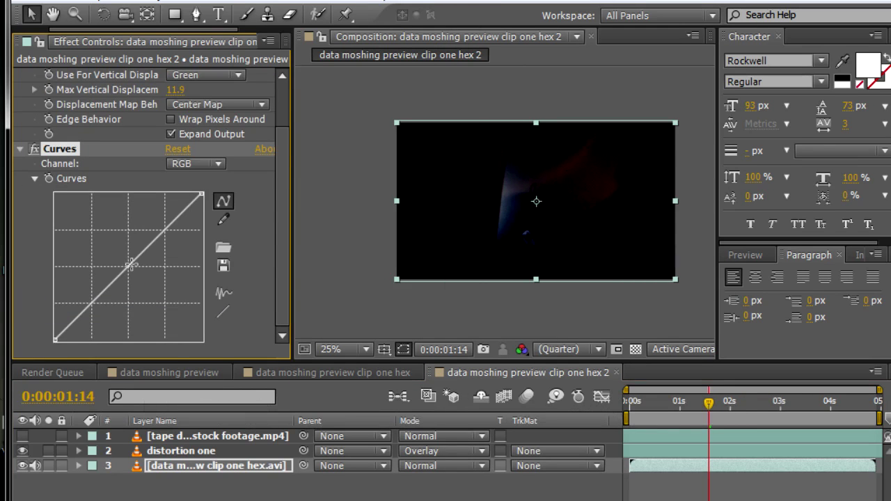
left_click_drag(128, 264, 101, 245)
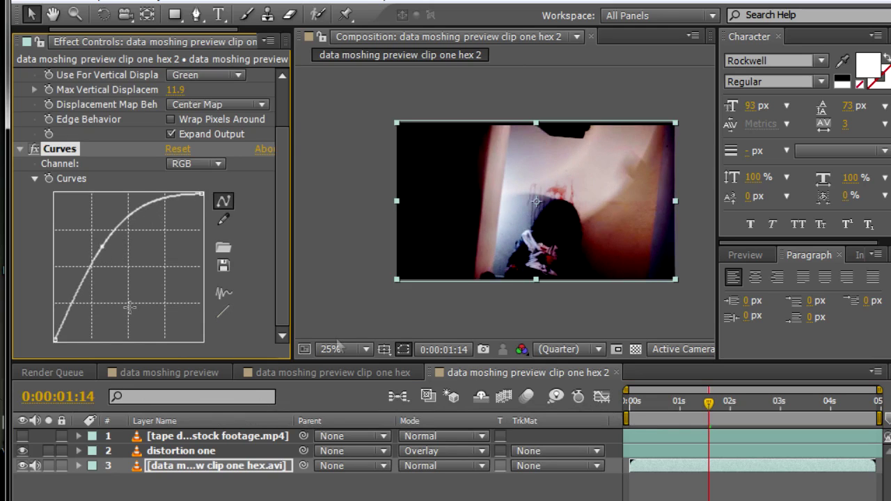
Preview the composition from the start with the top tape distortion layer hidden, and show that layer again
key("Home")
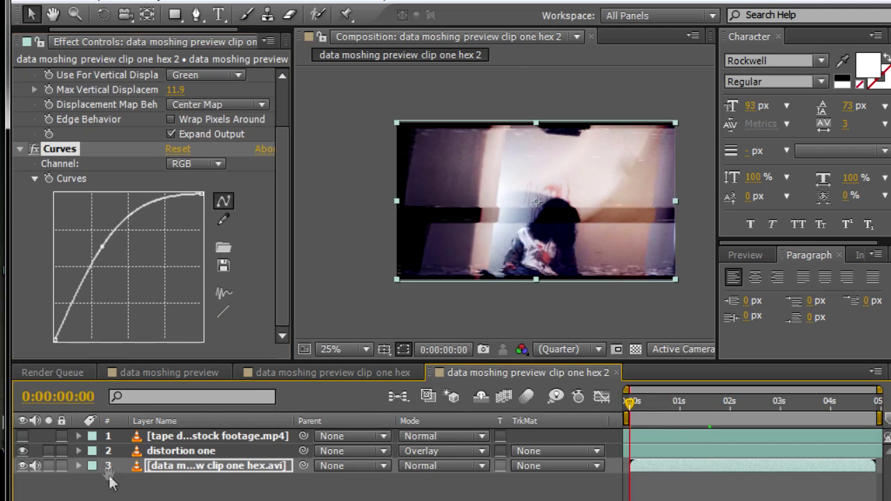
key("space")
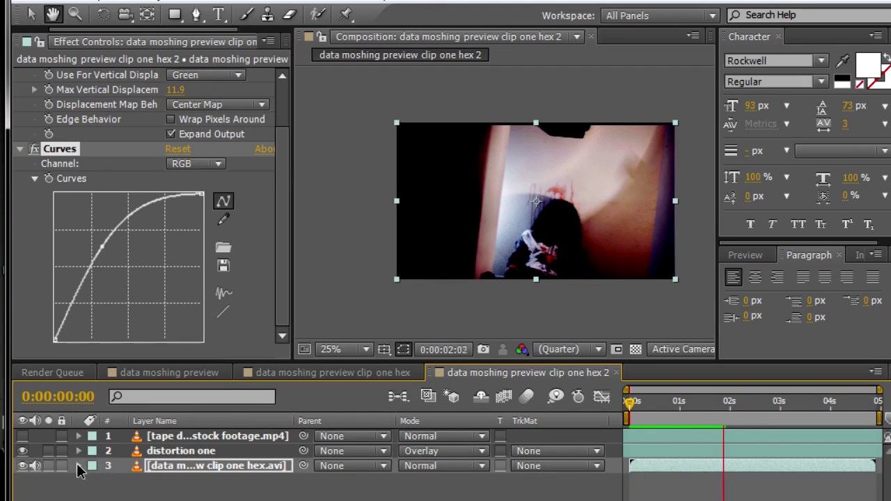
left_click(23, 435)
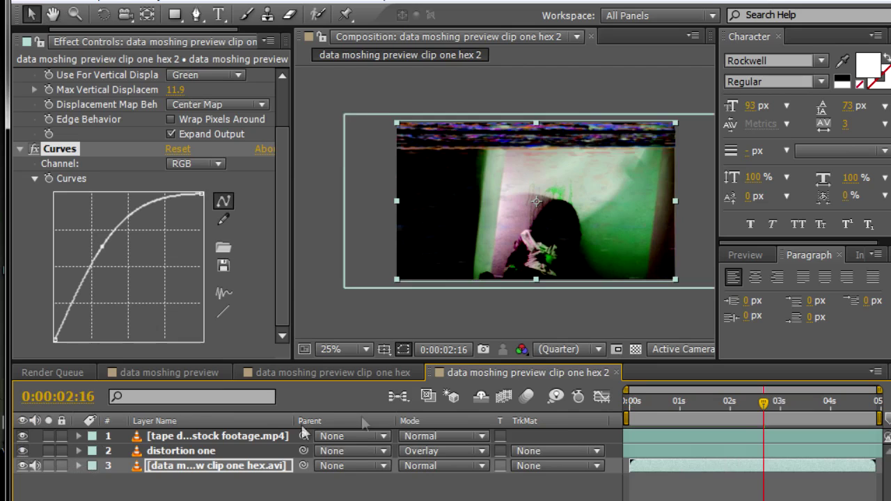
key("Page_Down")
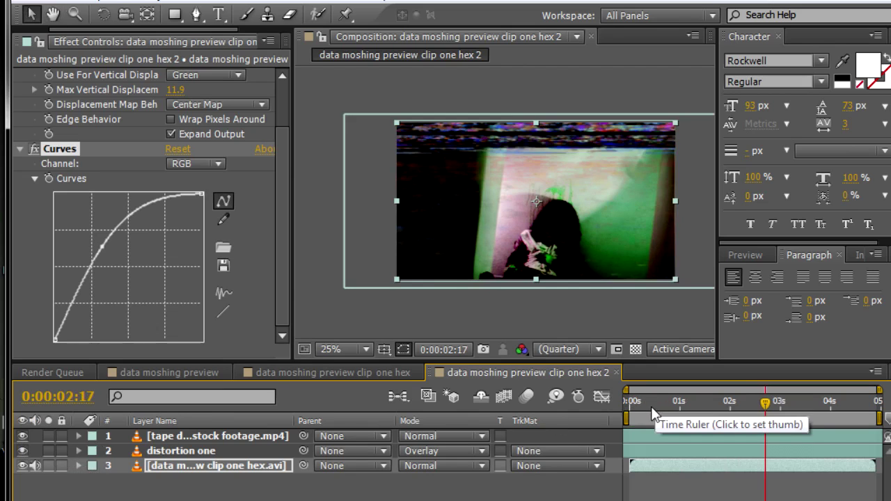
Go to 0:00:00:10 and reduce the opacity of the distortion one layer to 38%
left_click(653, 415)
key("t")
key("t")
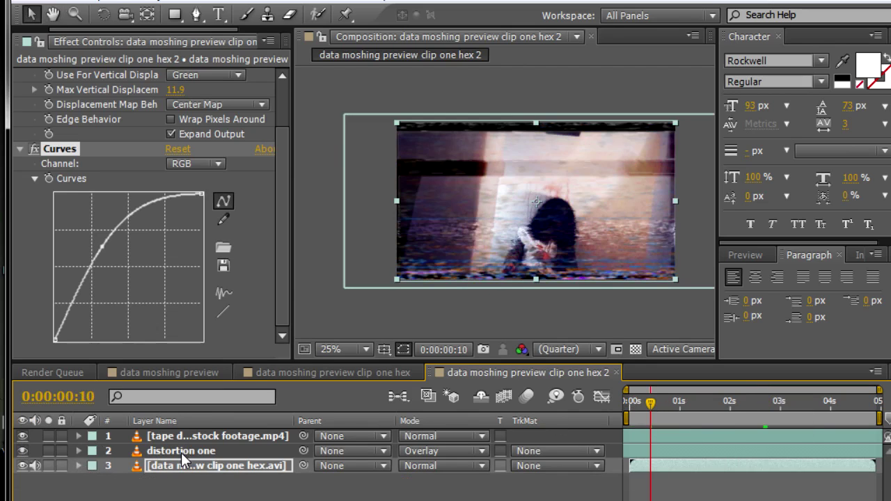
left_click(181, 451)
key("t")
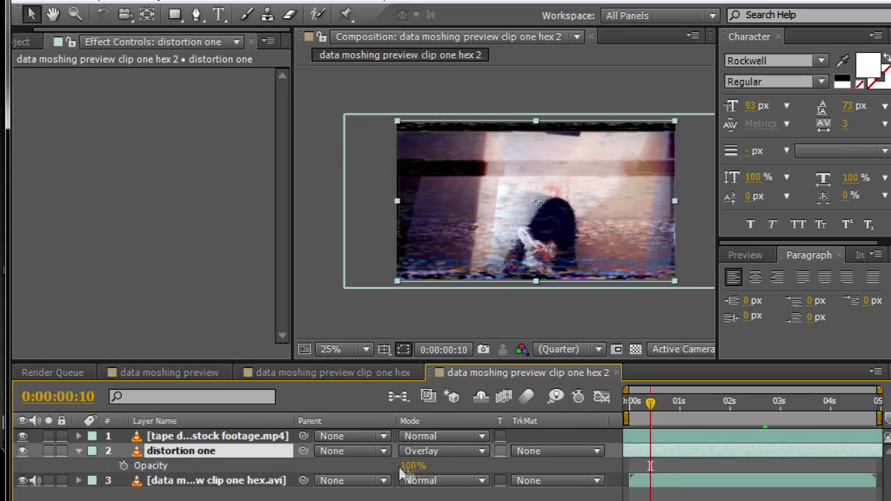
left_click_drag(412, 473, 387, 477)
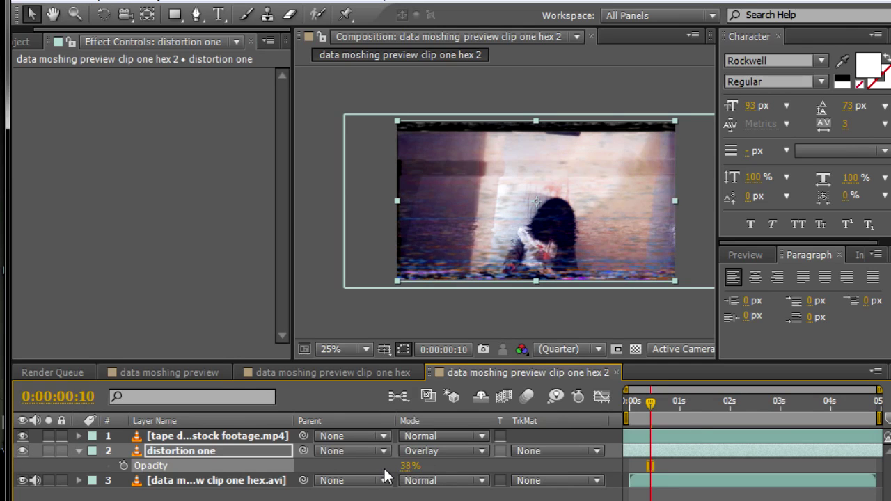
Hide the top tape distortion layer, preview the picture from 0:00:00:10, and show the layer again
left_click(22, 436)
key("space")
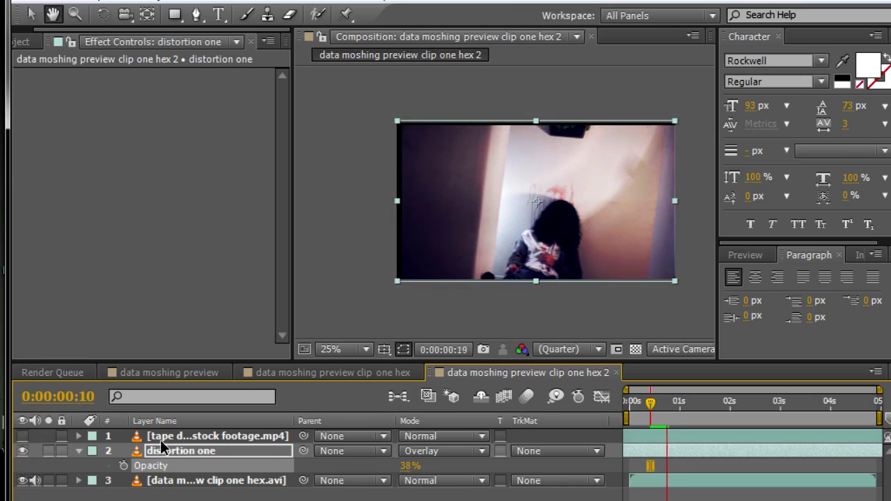
left_click(22, 435)
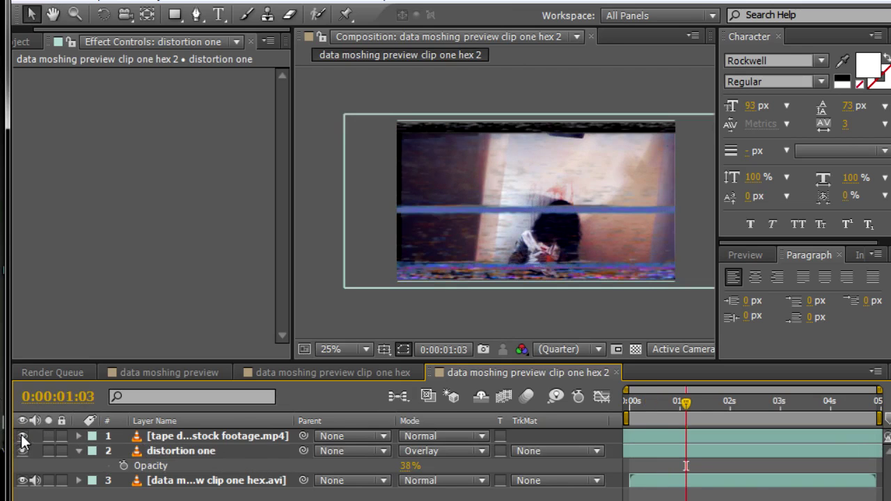
Reduce the opacity of the top tape distortion stock footage layer to 75%
left_click(188, 436)
key("t")
left_click_drag(409, 451, 382, 465)
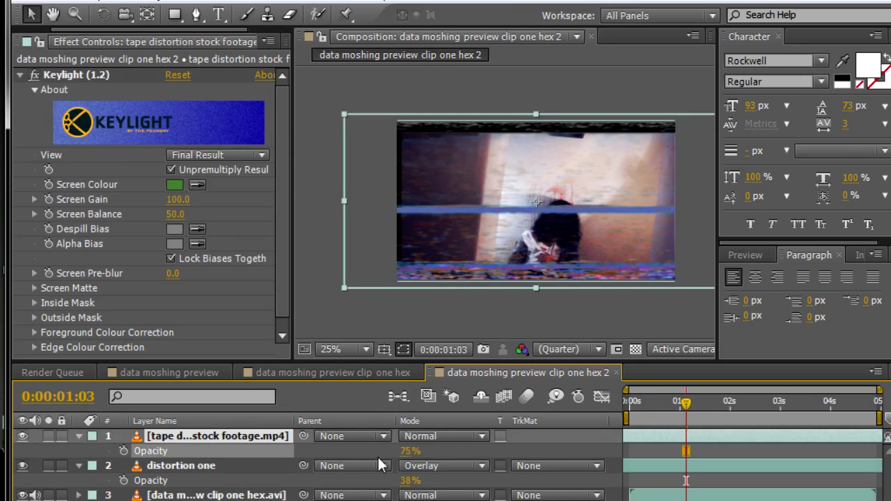
Preview the composition repeatedly from around 0:00:01:01 to review how both distortion layers blend over the clip
key("space")
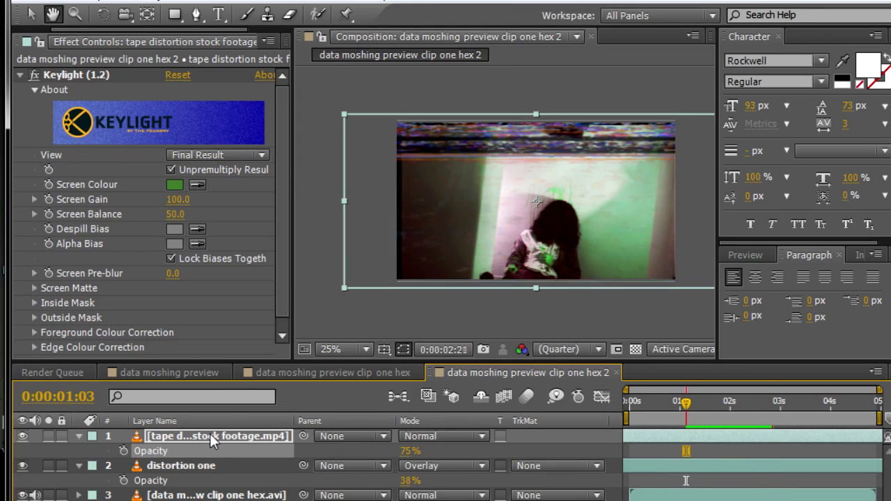
left_click(710, 419)
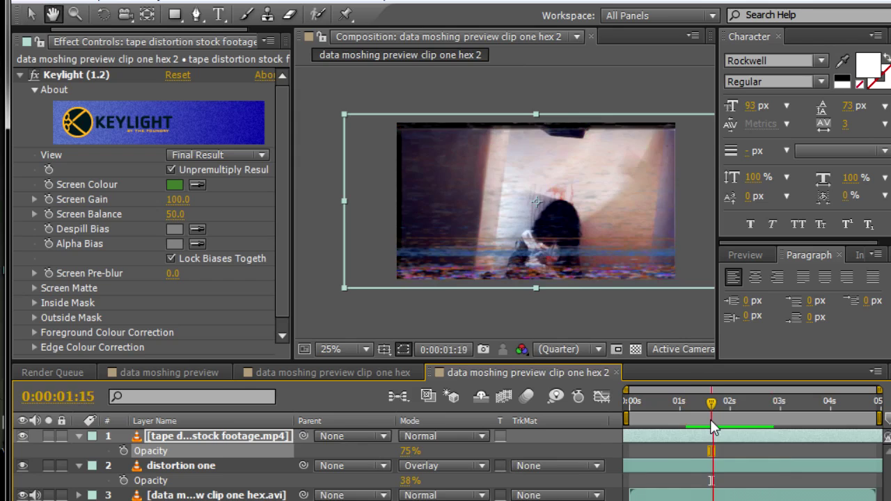
key("space")
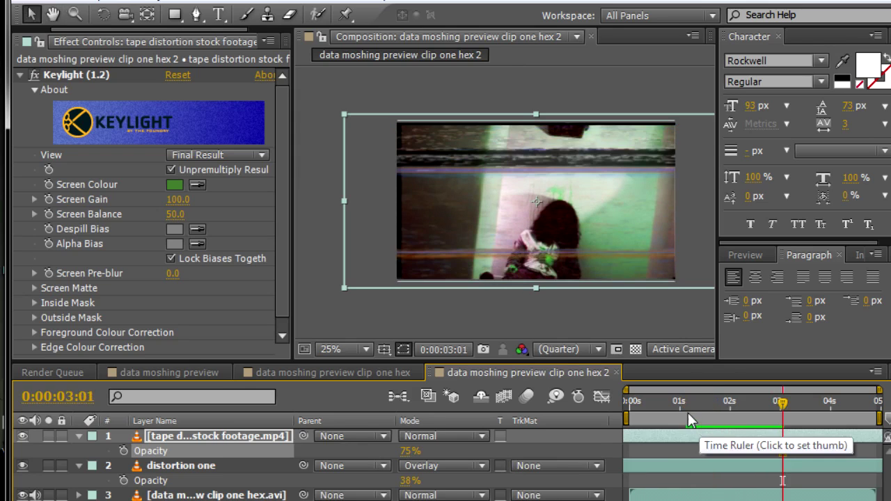
left_click(681, 416)
key("space")
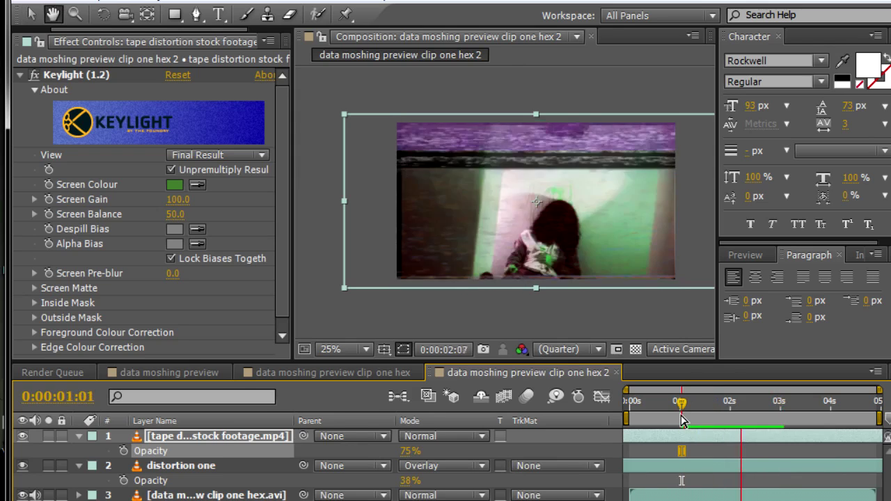
key("space")
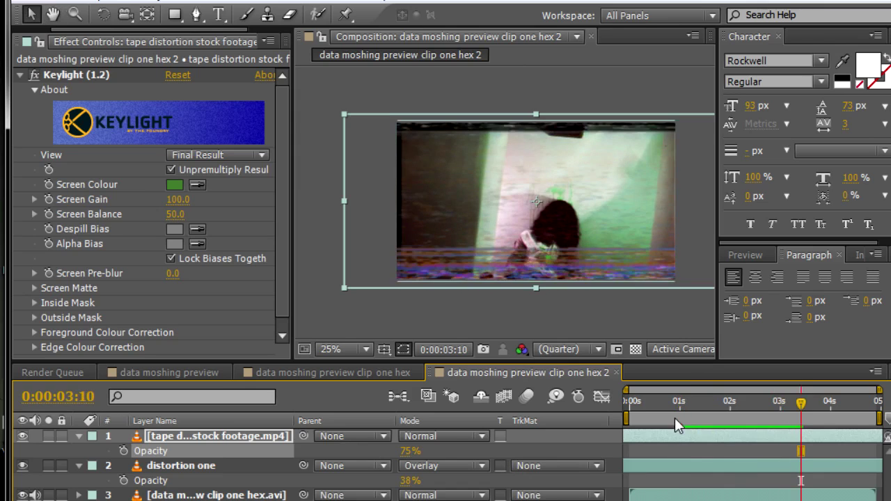
left_click(680, 416)
key("space")
key("space")
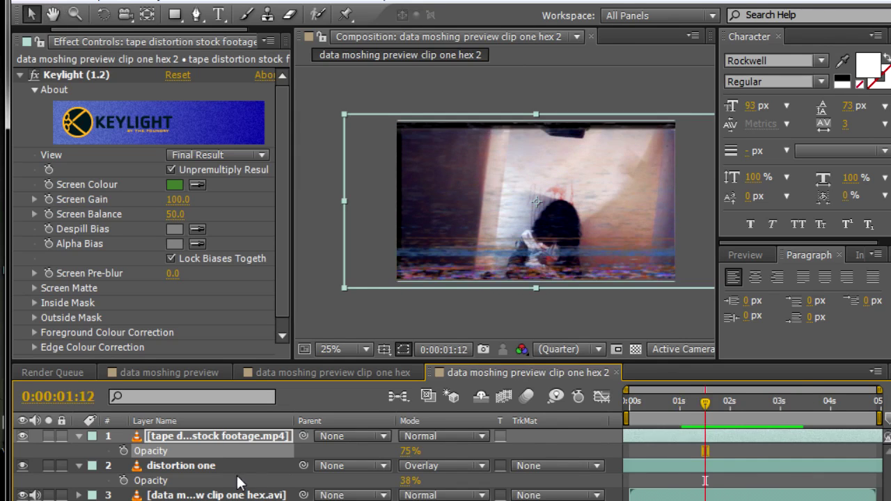
Rename the top tape distortion stock footage layer as "distortion two"
left_click(220, 465)
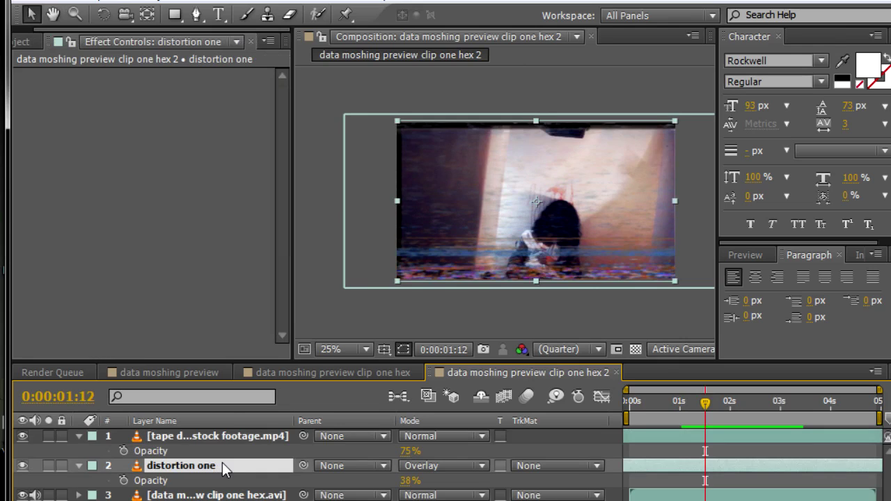
left_click(227, 435)
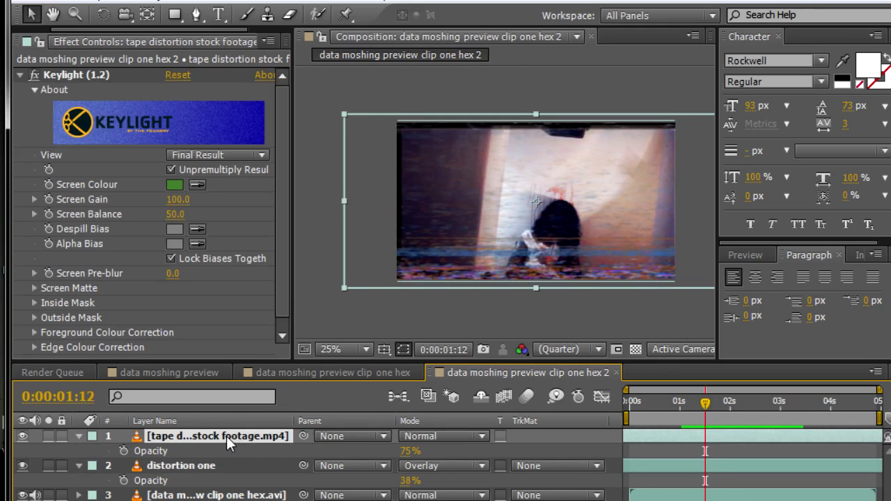
key("Return")
type("disot")
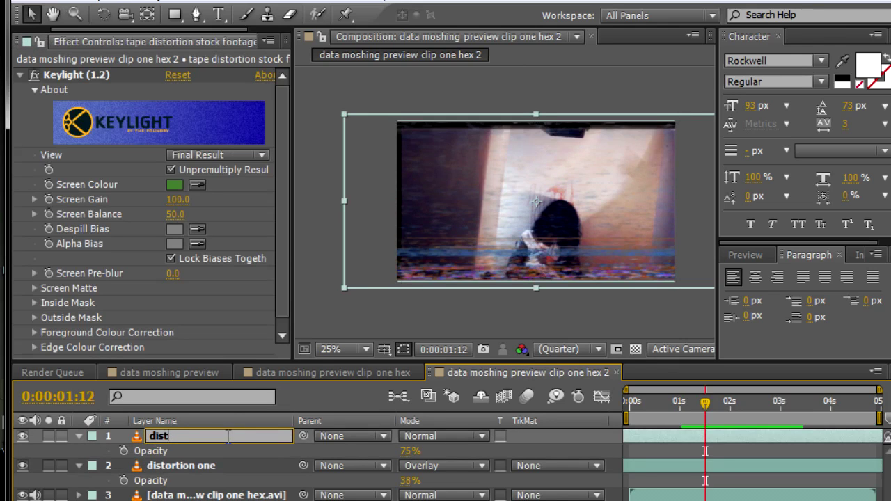
type("rtion")
key("Return")
key("Return")
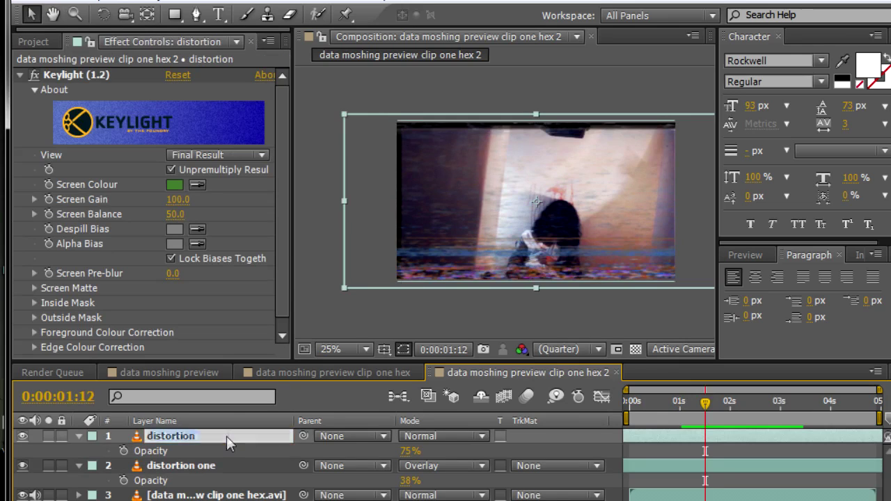
key("BackSpace")
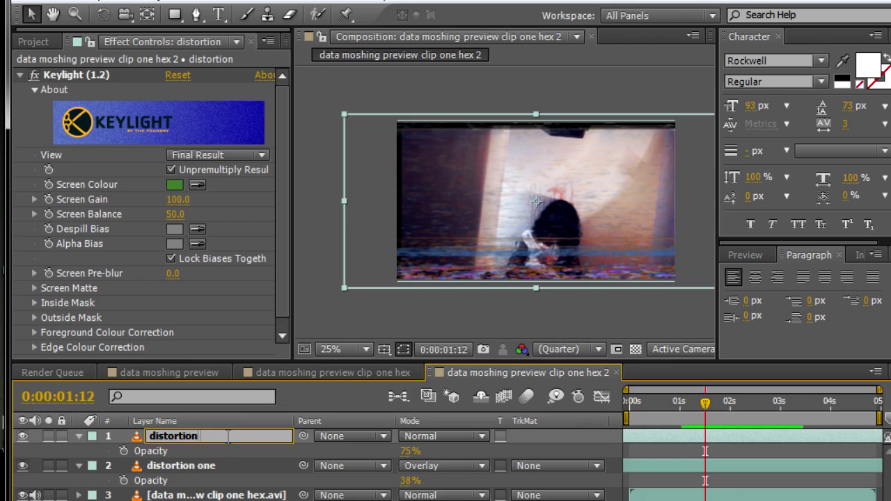
key("Return")
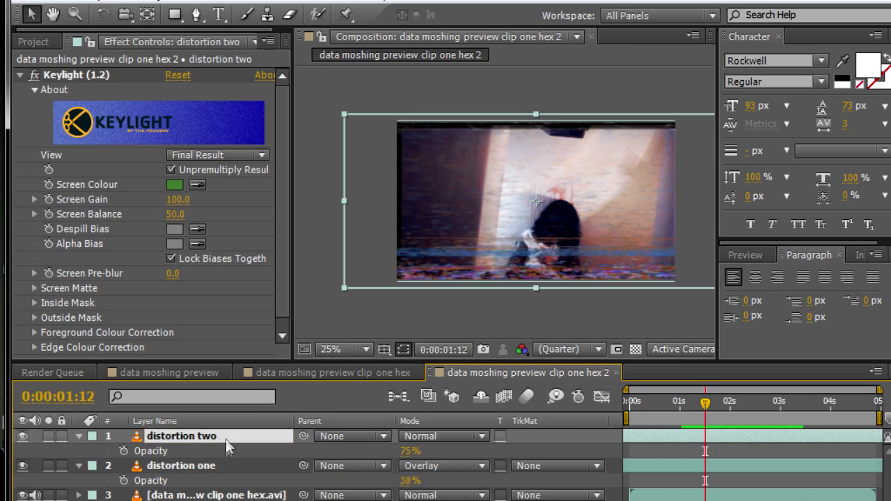
Duplicate the distortion one layer and preview the composition from 0:00:00:01
left_click(219, 471)
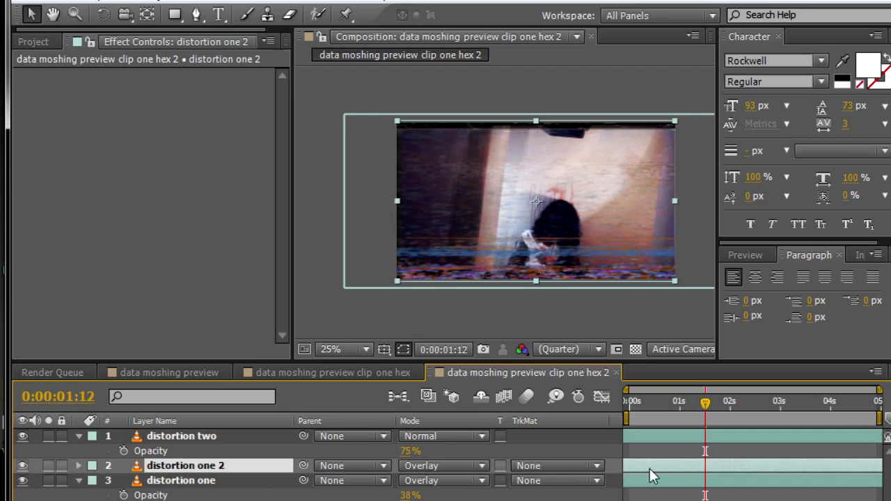
left_click(631, 402)
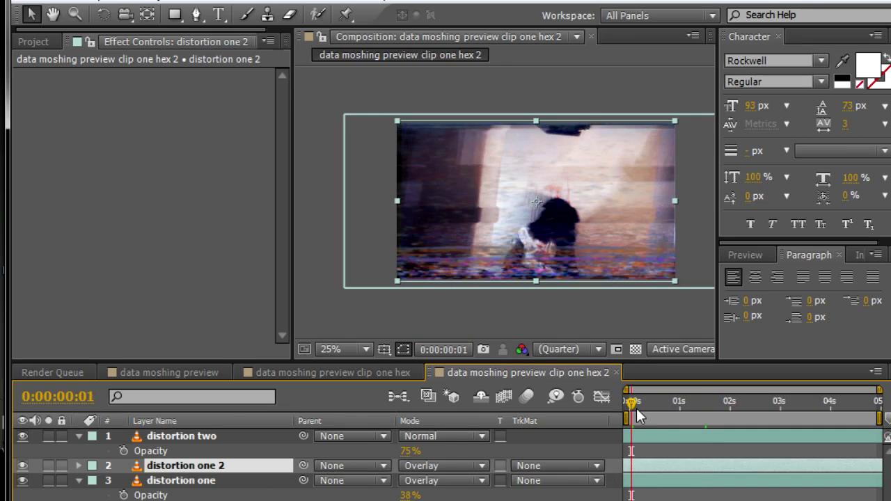
key("space")
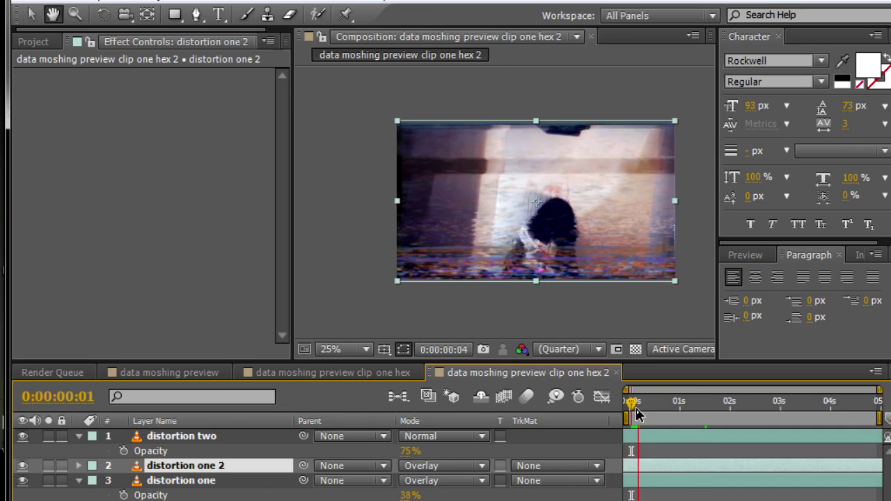
key("space")
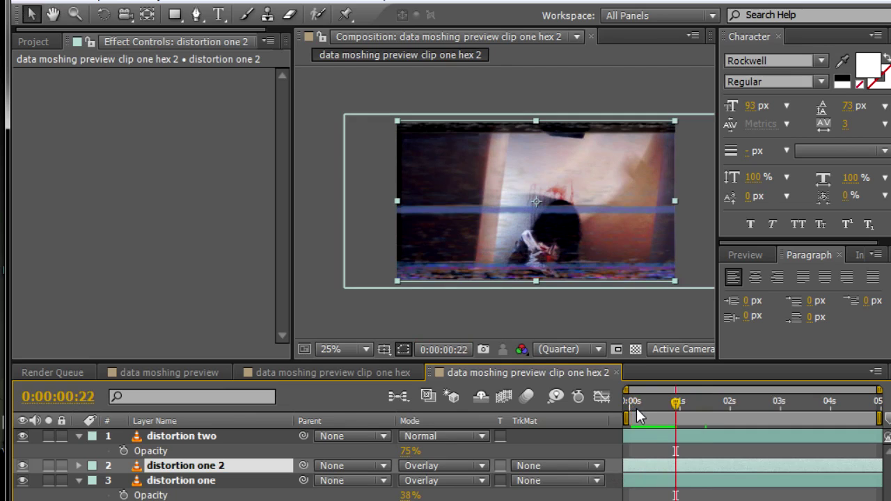
Apply a second Displacement Map effect to the clip one hex video layer with distortion one 2 as its map layer
left_click(252, 500)
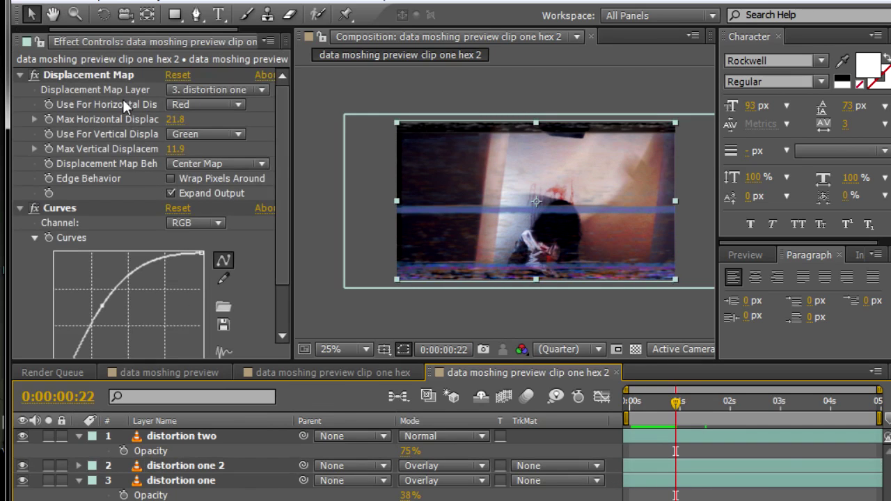
left_click(196, 2)
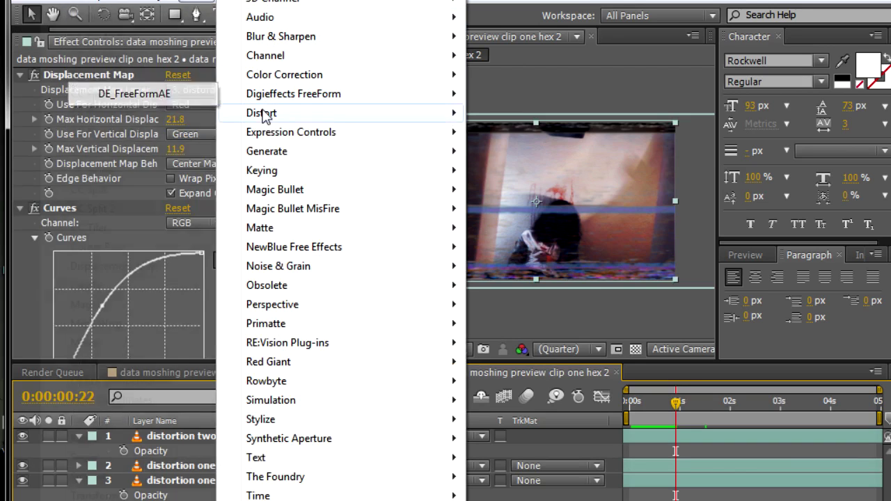
mouse_move(262, 113)
left_click(141, 266)
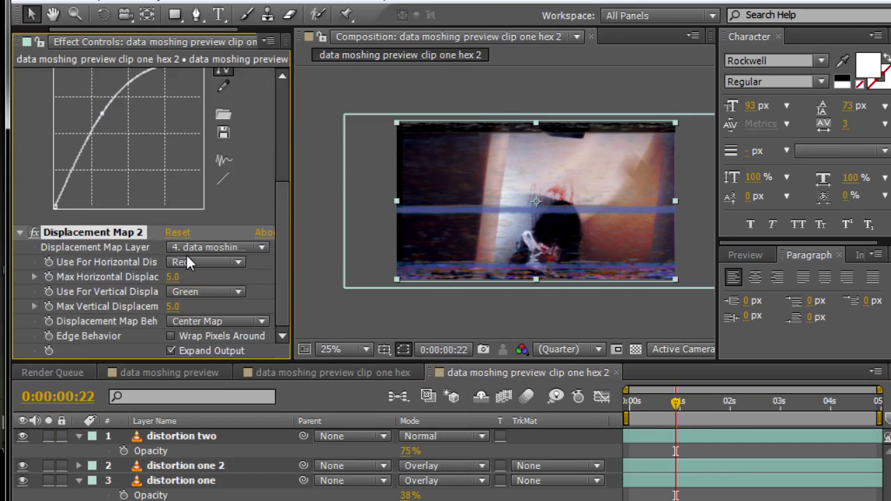
left_click(209, 247)
left_click(224, 312)
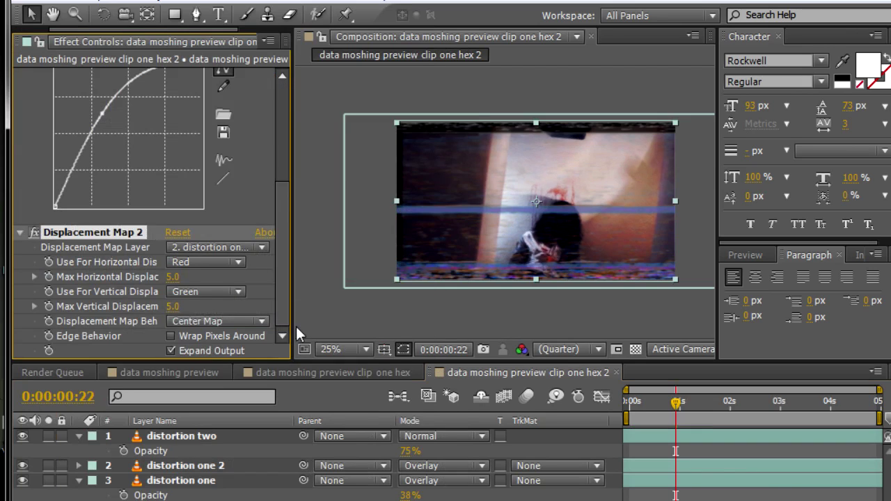
Set the second Displacement Map's maximum horizontal and vertical displacement to 16.0, preview it and go to 0:00:01:03
left_click_drag(171, 307, 179, 307)
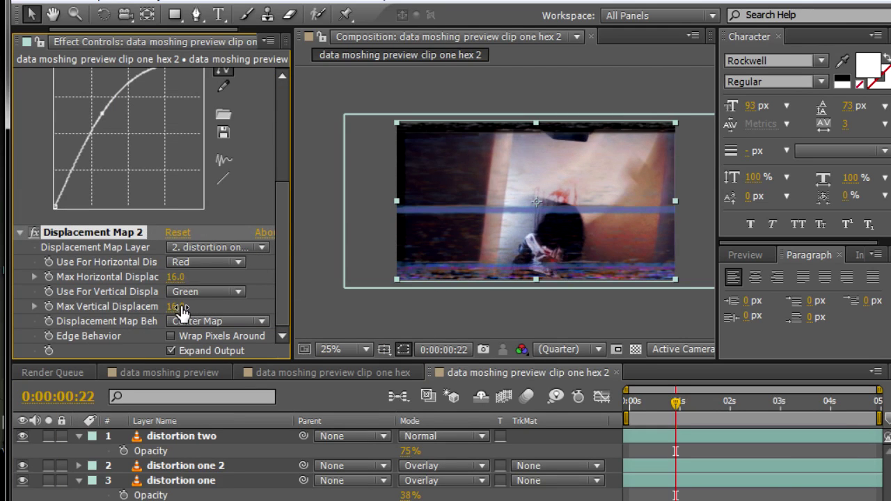
key("space")
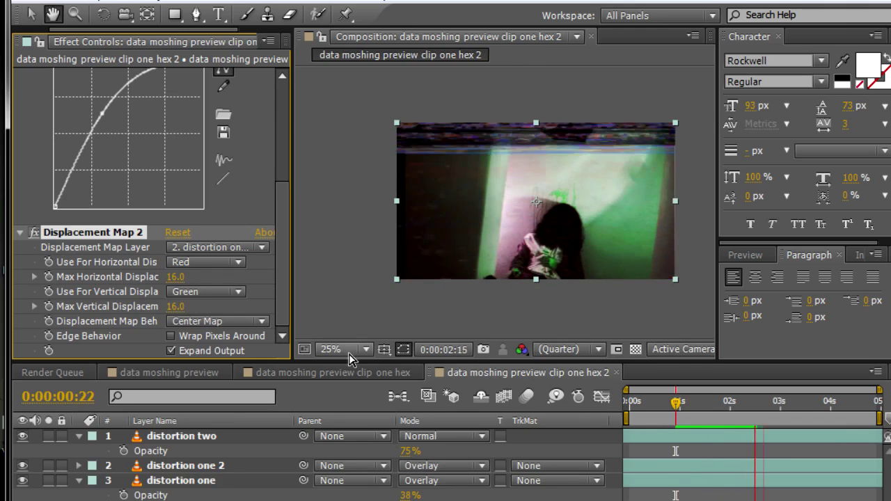
left_click_drag(692, 401, 685, 403)
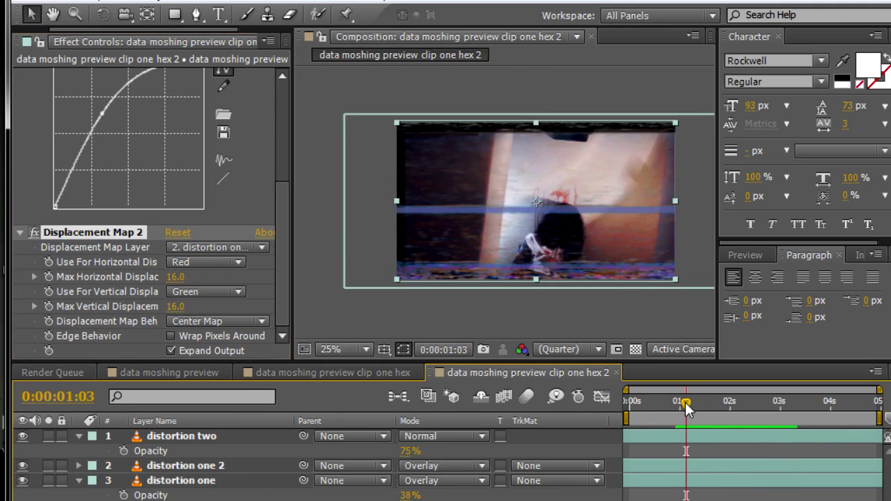